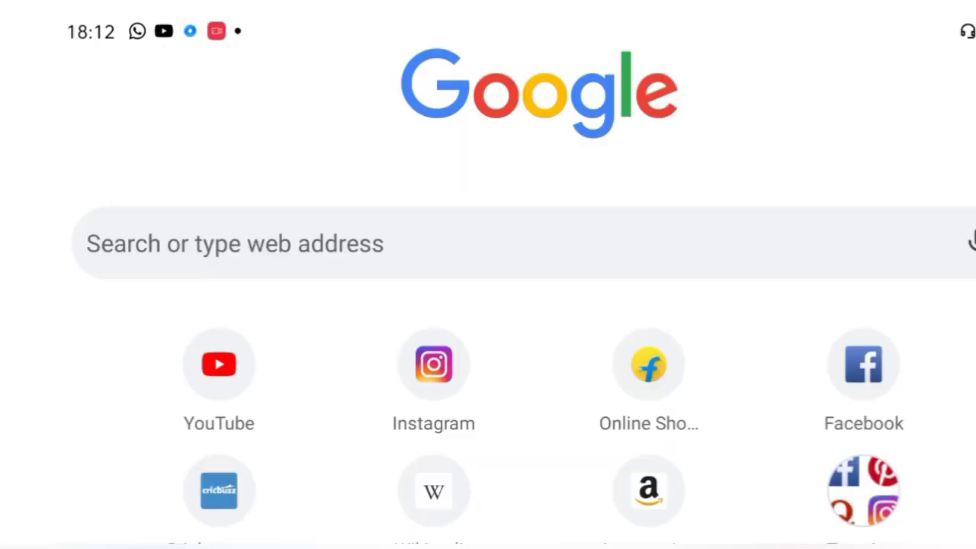
Search Google for 'my.konami' from history and scroll to the my.konami.net result
click(305, 243)
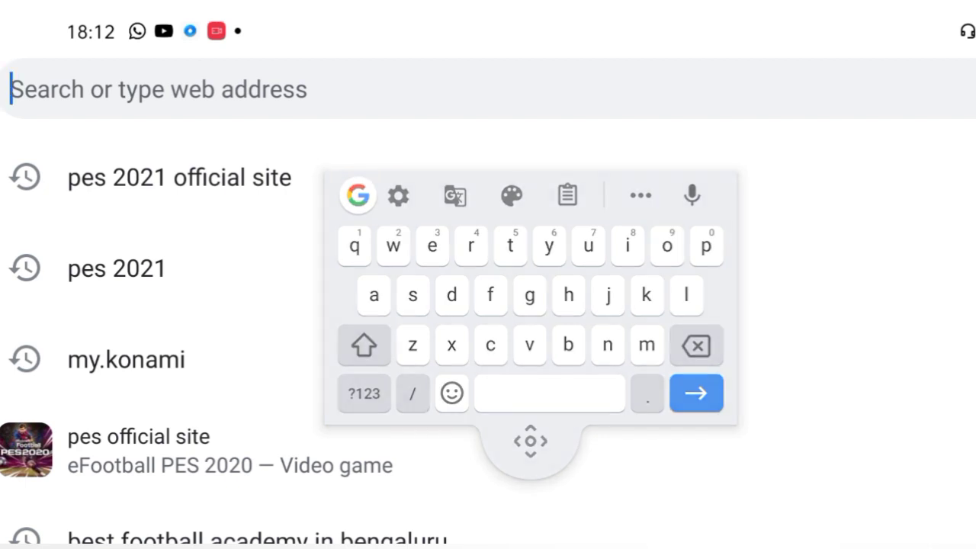
click(100, 359)
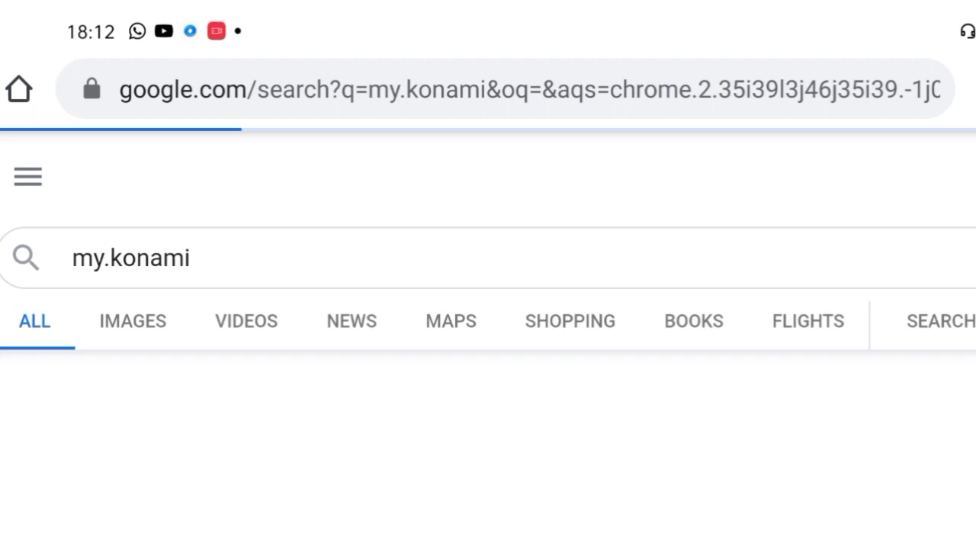
mouse_move(94, 375)
mouse_down()
mouse_move(94, 288)
mouse_move(80, 244)
mouse_move(80, 336)
mouse_up()
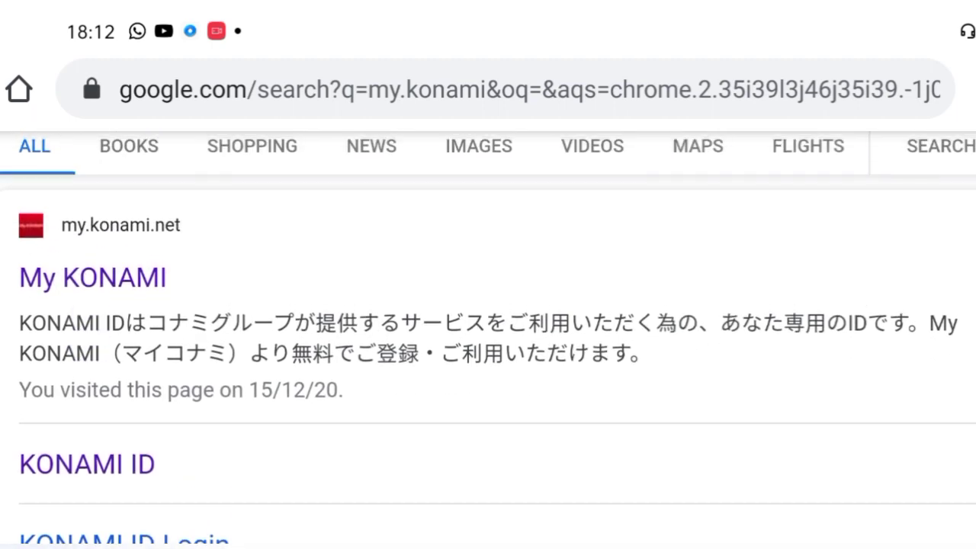
Open the My KONAMI site and go to the KONAMI sign-in page
click(92, 277)
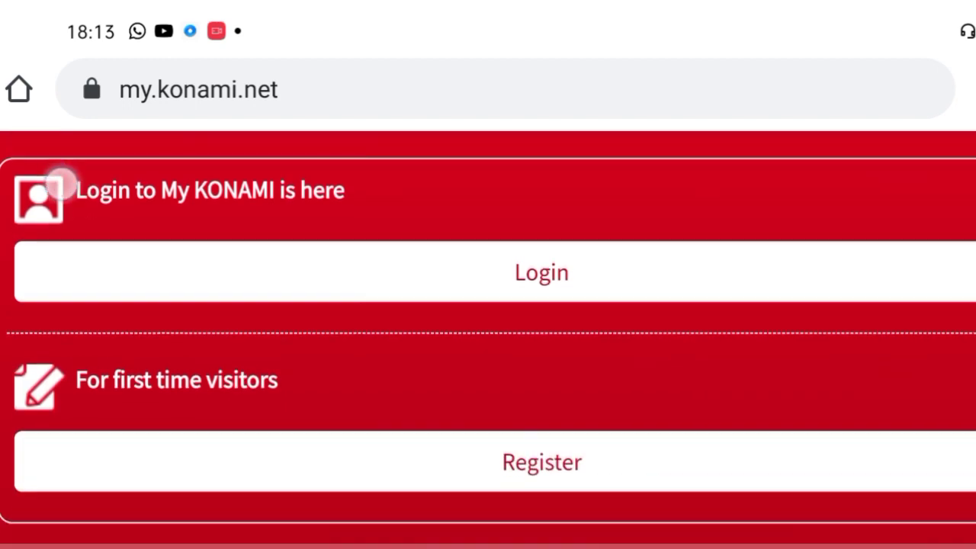
drag(115, 323, 115, 428)
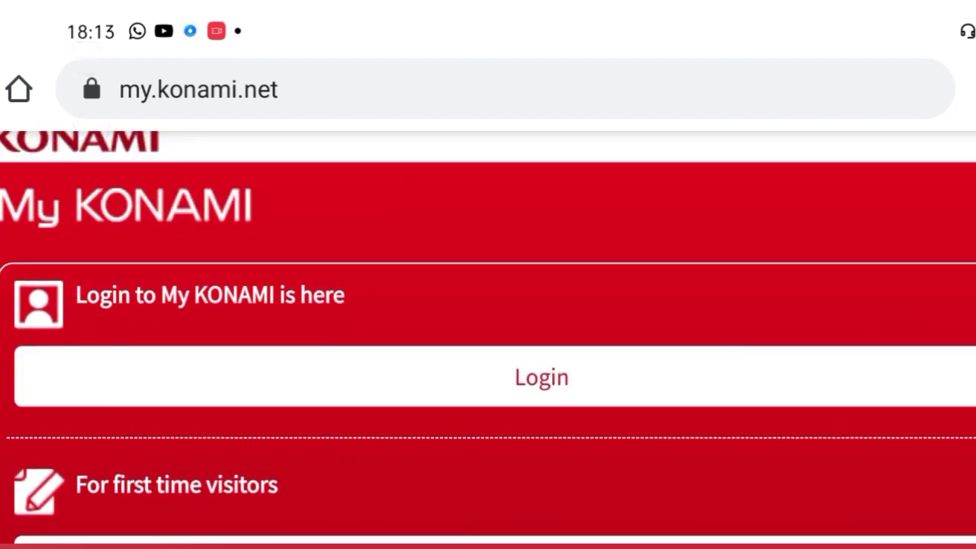
drag(99, 342, 98, 278)
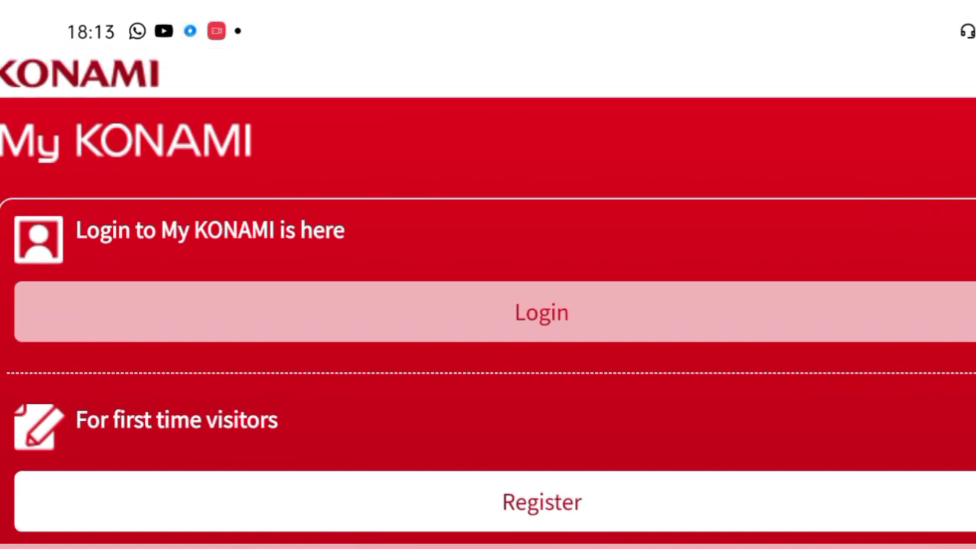
click(98, 308)
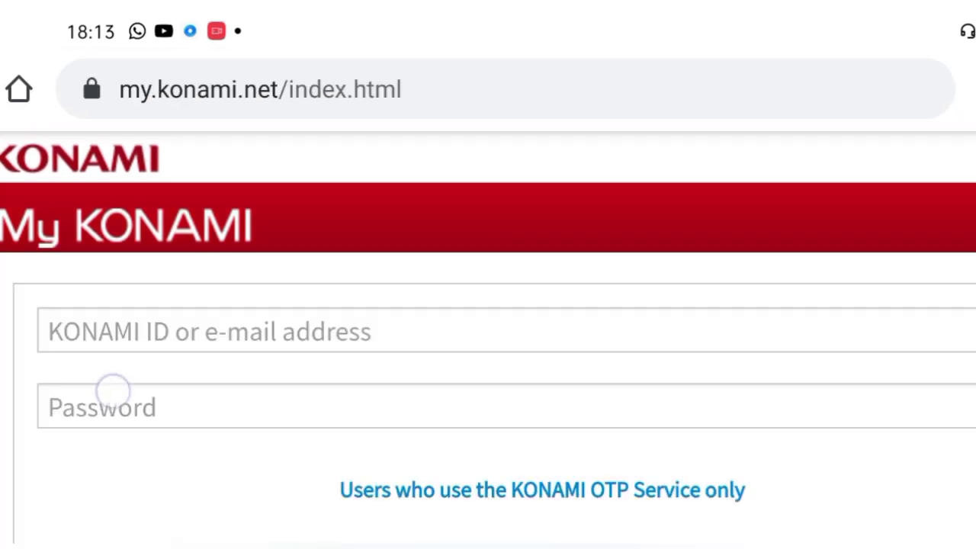
drag(113, 390, 113, 226)
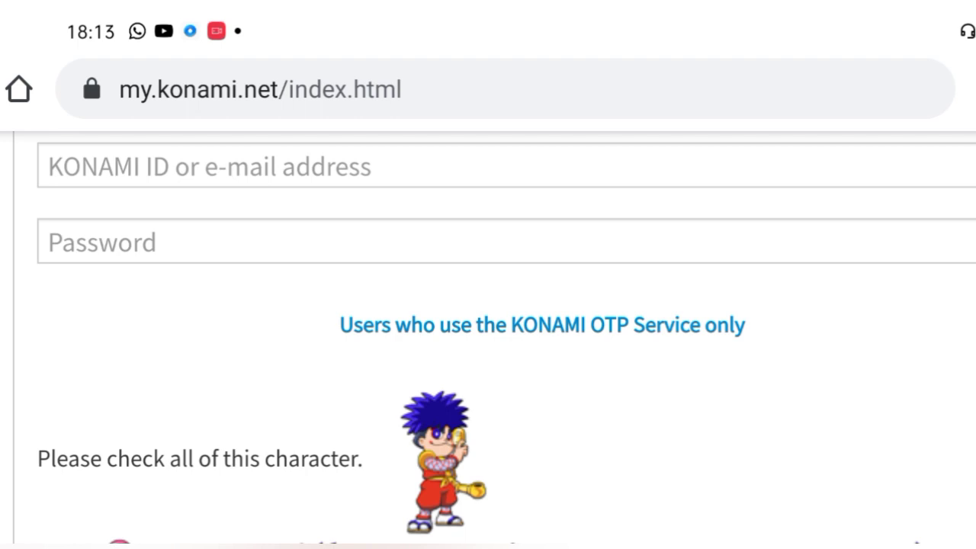
drag(176, 443, 176, 370)
drag(150, 288, 164, 474)
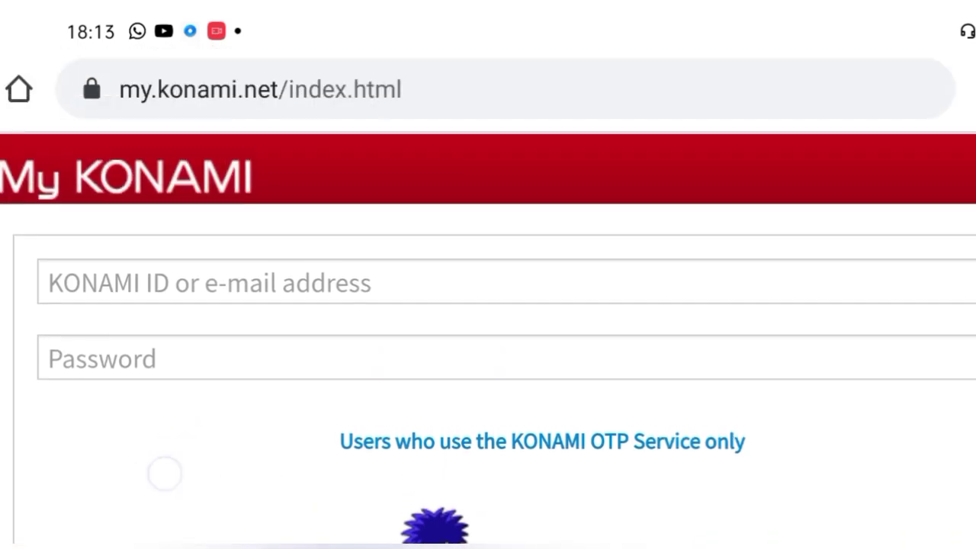
Tick the second character's verification box and scroll to 'Forgot your password?'
click(107, 289)
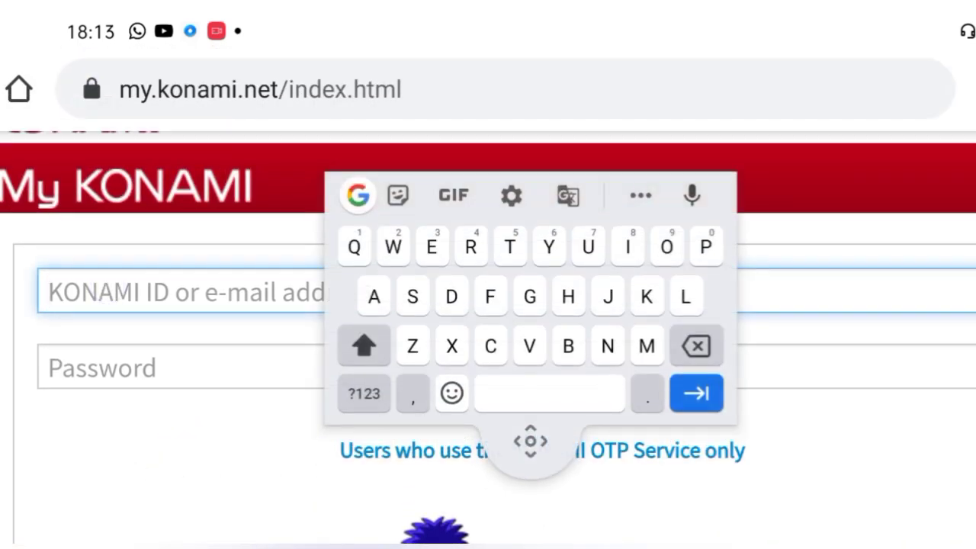
scroll(488, 305, down, 5)
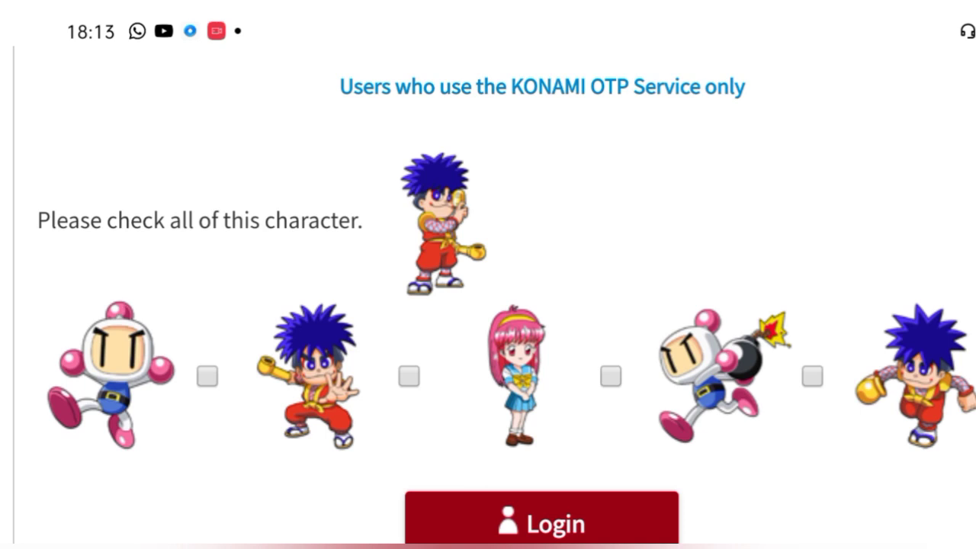
scroll(125, 435, down, 2)
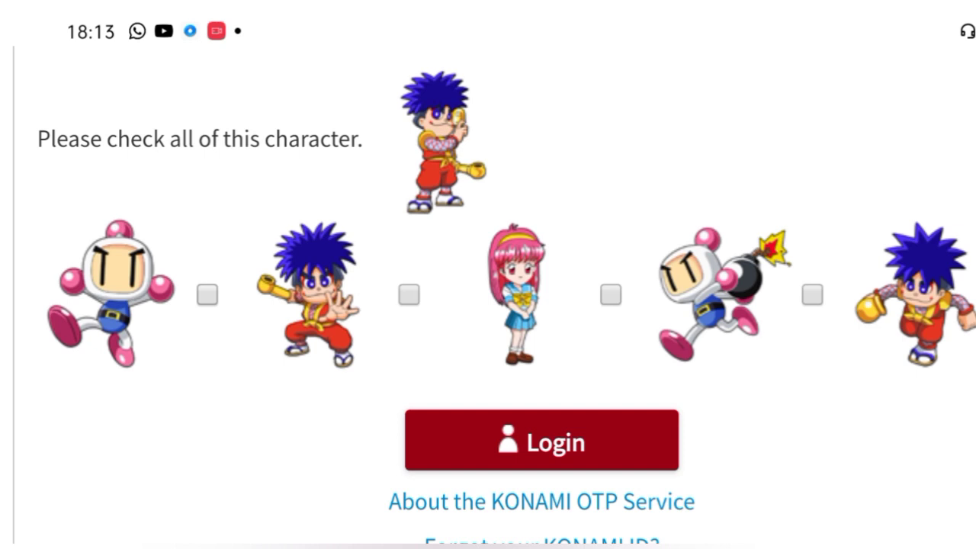
click(379, 289)
click(916, 297)
drag(195, 322, 196, 279)
drag(169, 426, 195, 213)
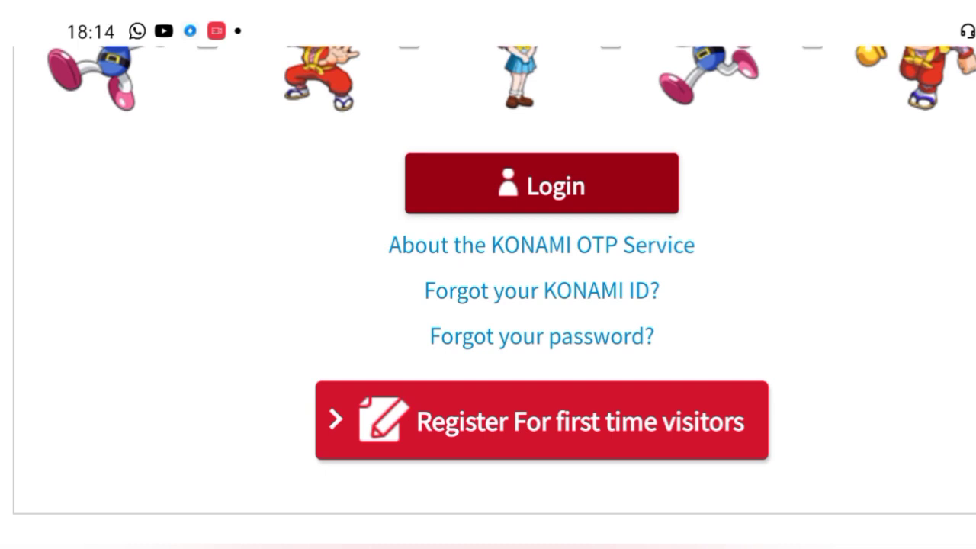
Start the forgotten-password reissue and scroll through the reminder page
click(463, 334)
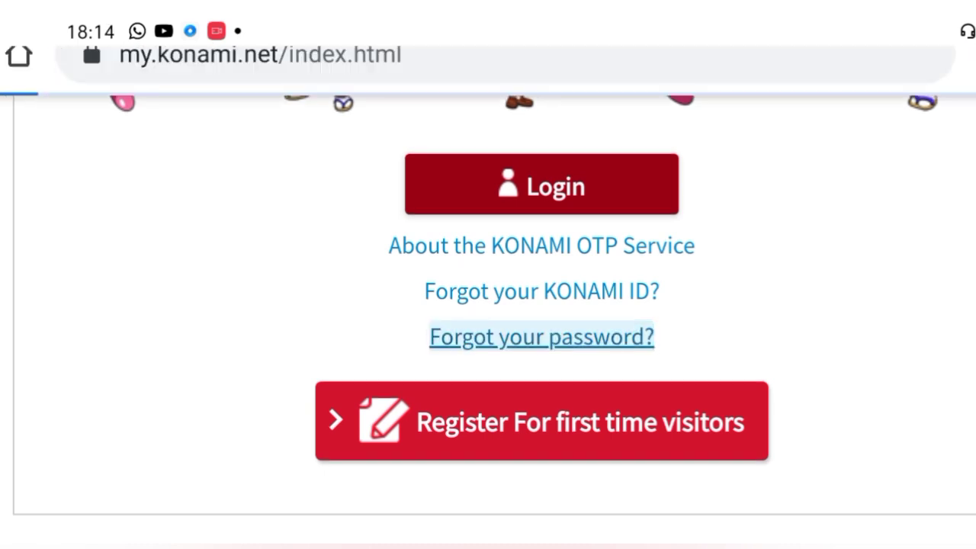
drag(120, 336, 107, 181)
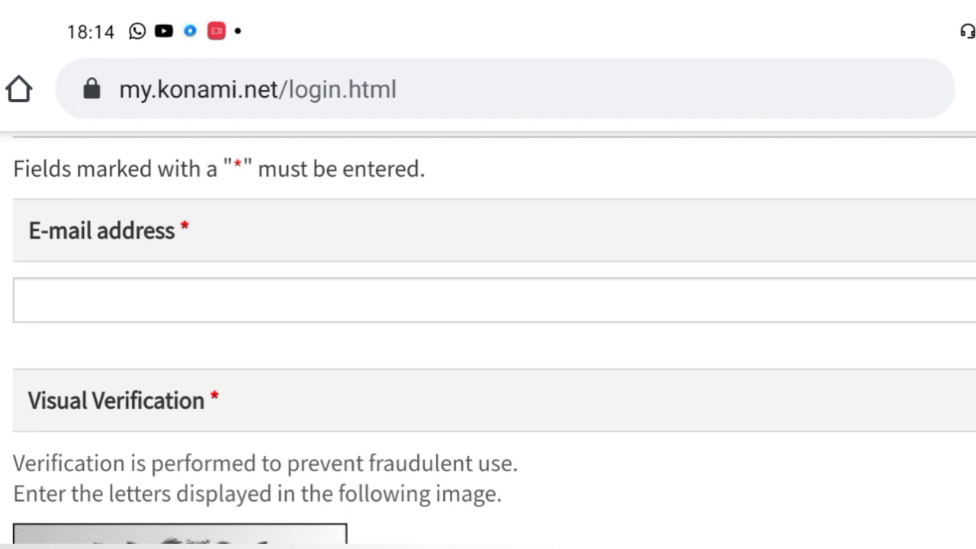
drag(80, 206, 78, 109)
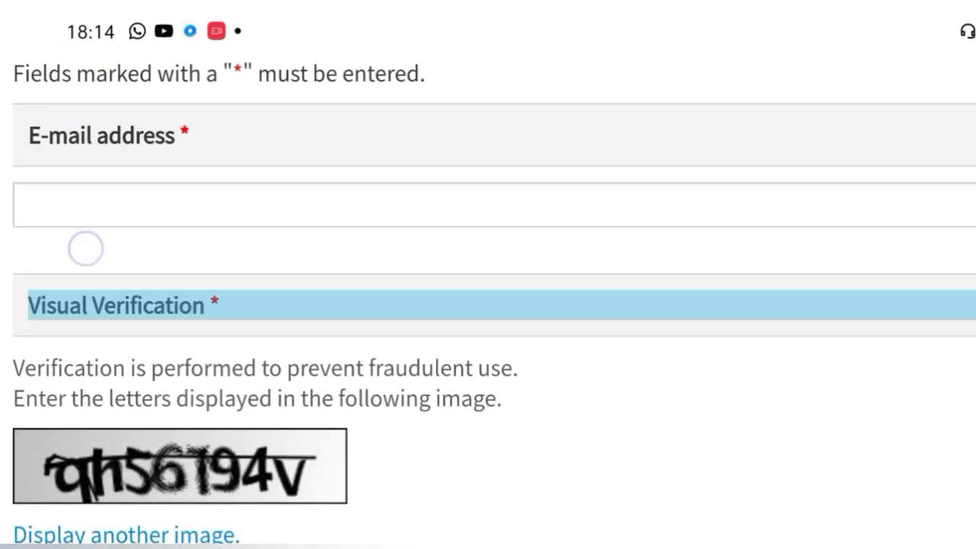
drag(83, 246, 82, 102)
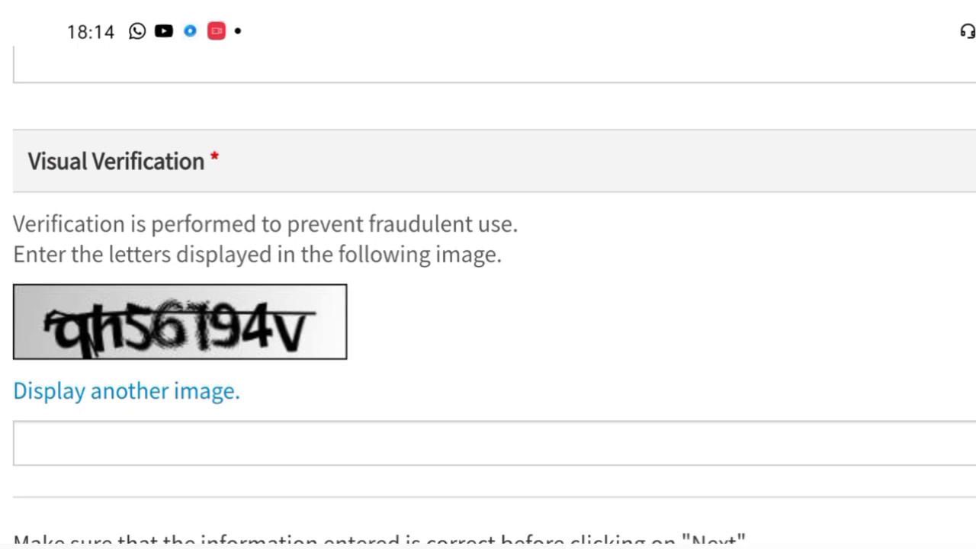
drag(64, 319, 65, 229)
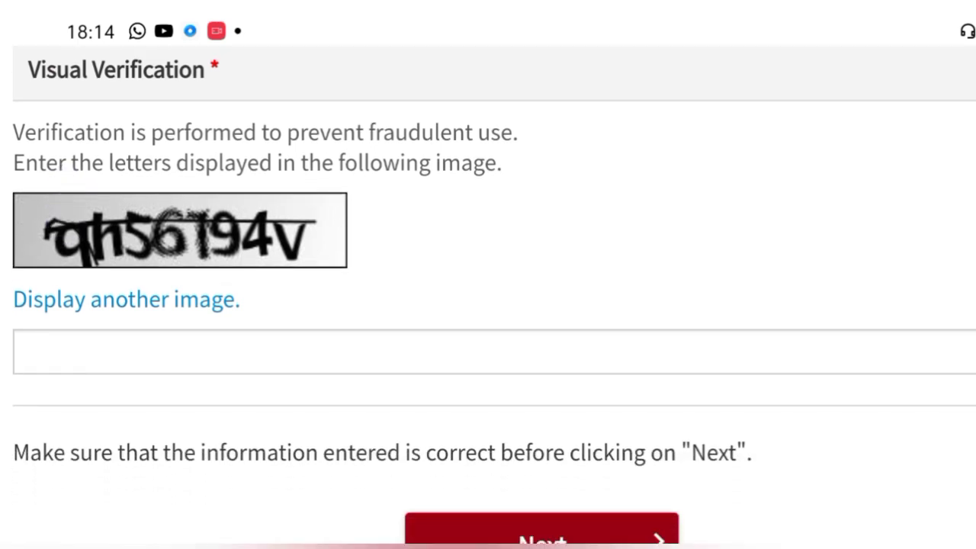
Scroll past the captcha field and submit the verification code with Next
drag(109, 312, 122, 374)
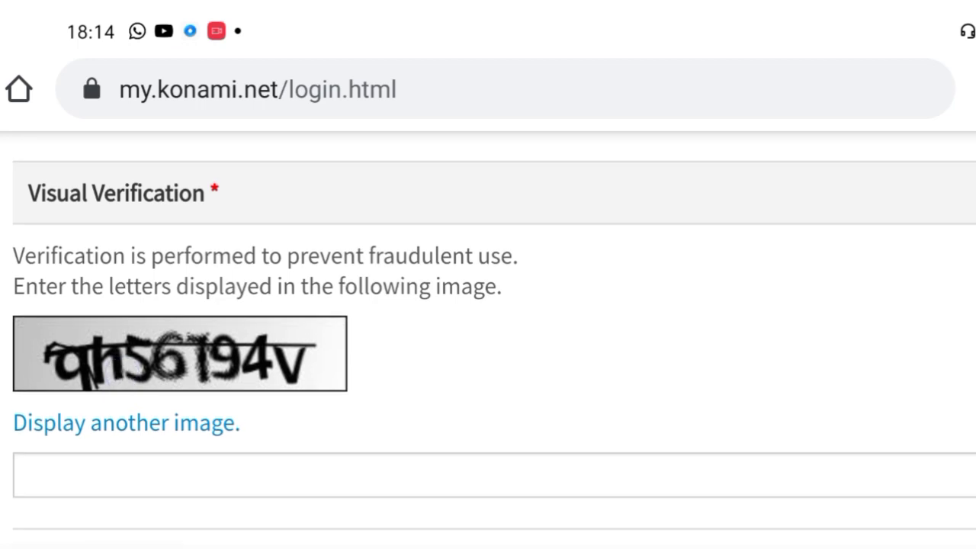
drag(126, 215, 146, 381)
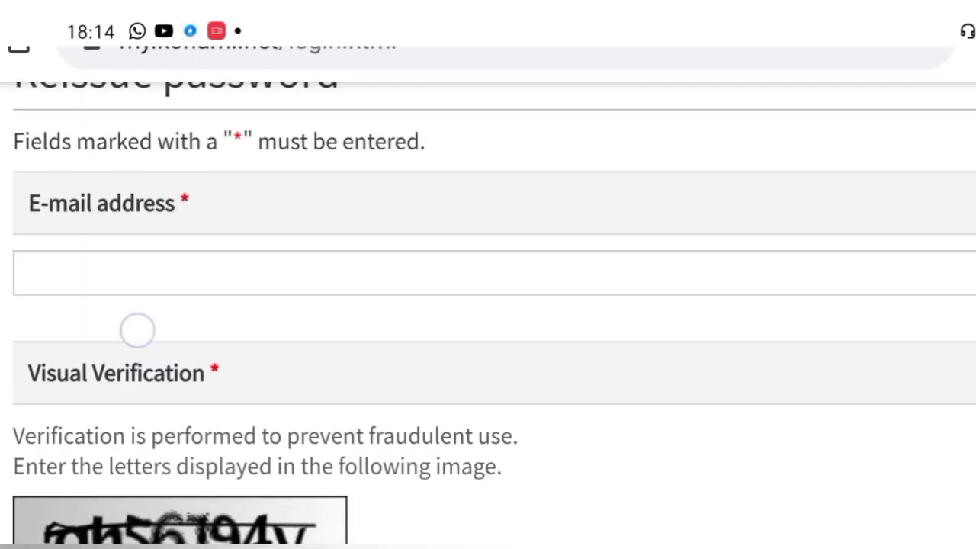
drag(142, 353, 133, 248)
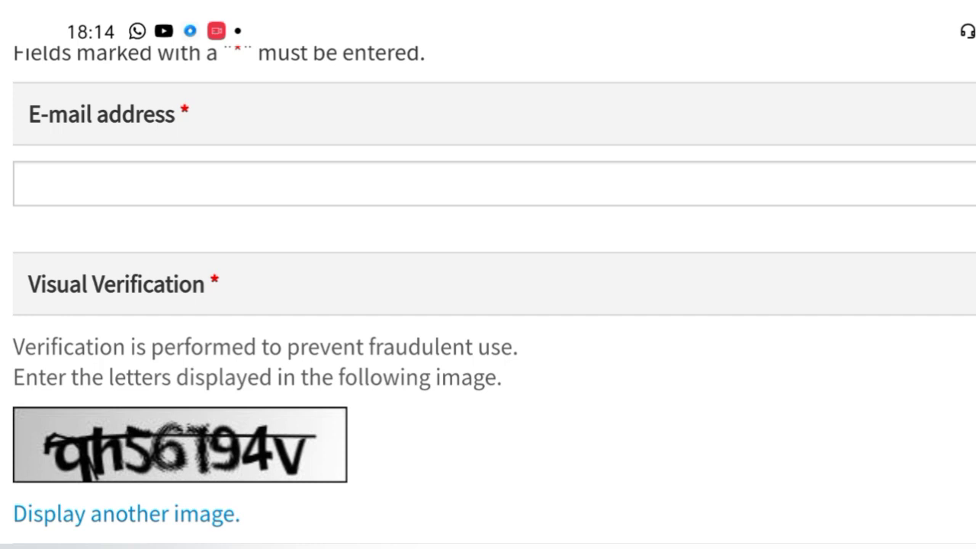
drag(84, 350, 77, 134)
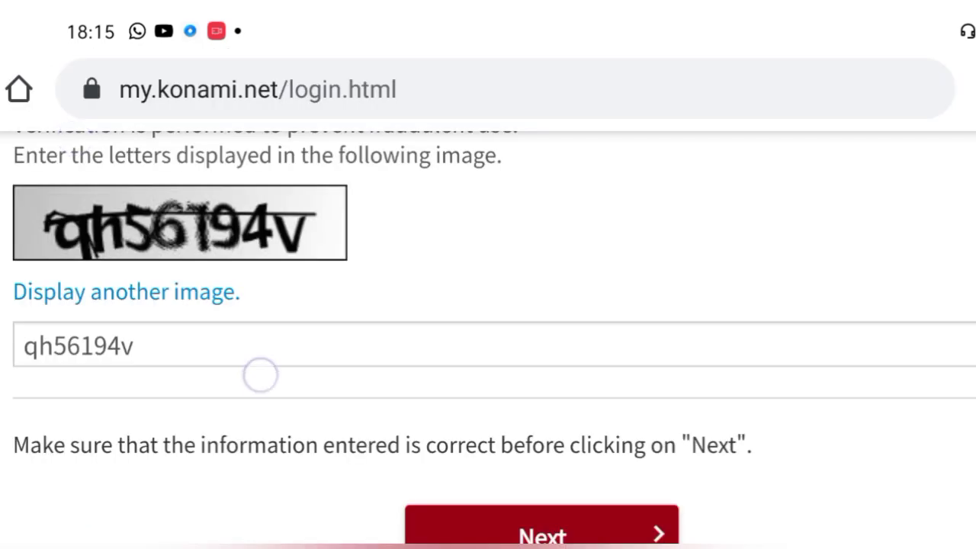
drag(259, 377, 266, 303)
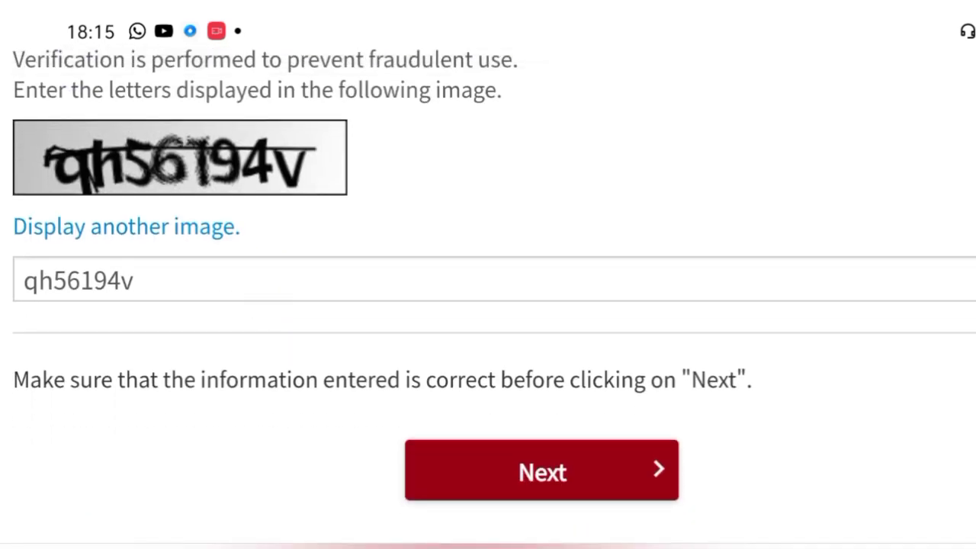
drag(246, 356, 240, 267)
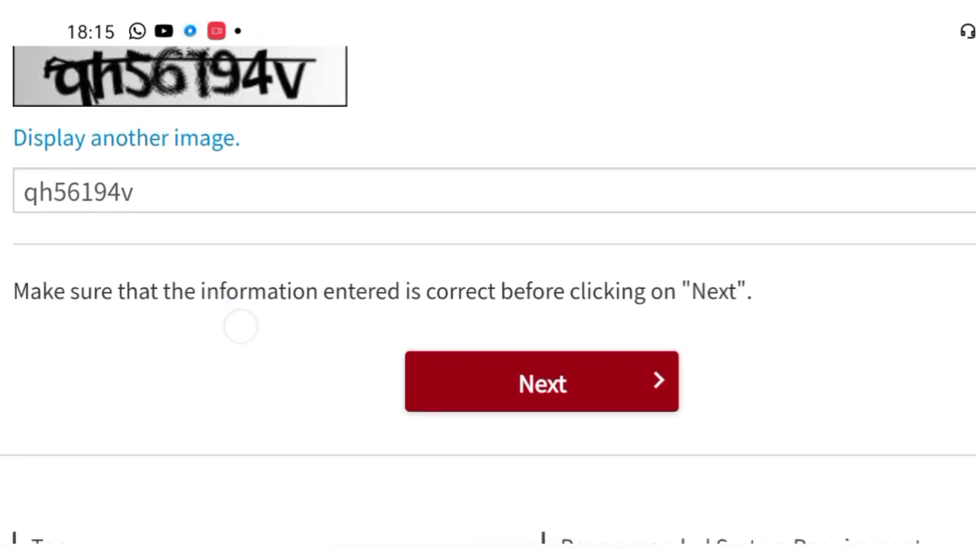
click(451, 382)
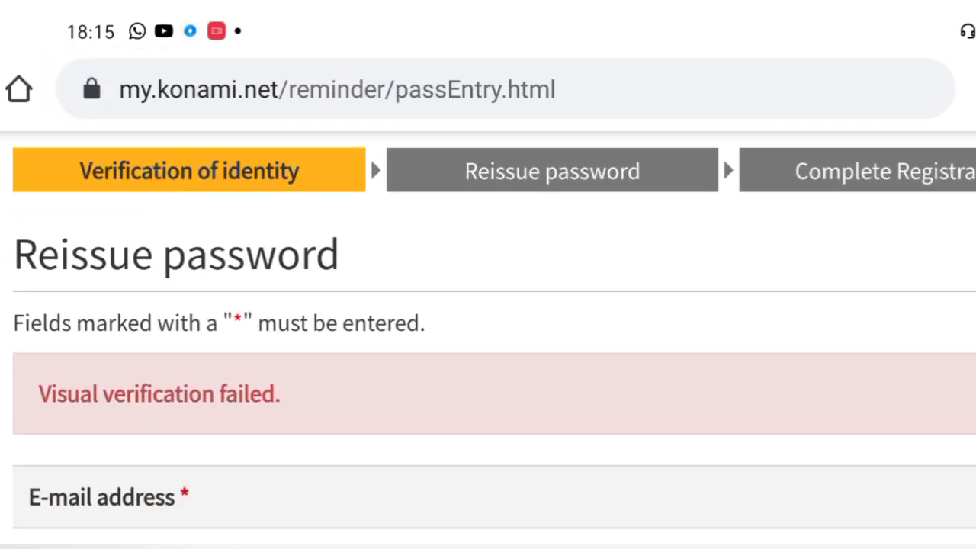
drag(99, 458, 87, 148)
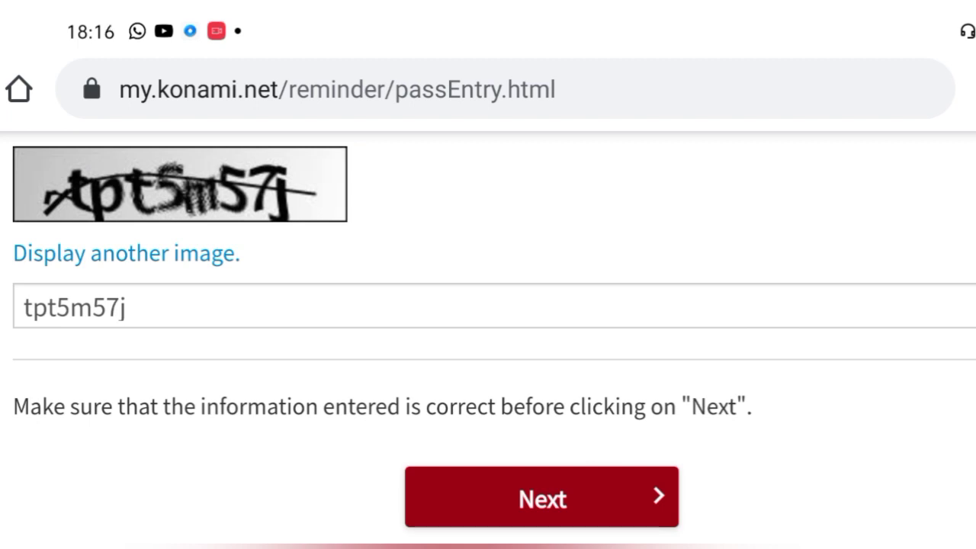
drag(245, 389, 246, 311)
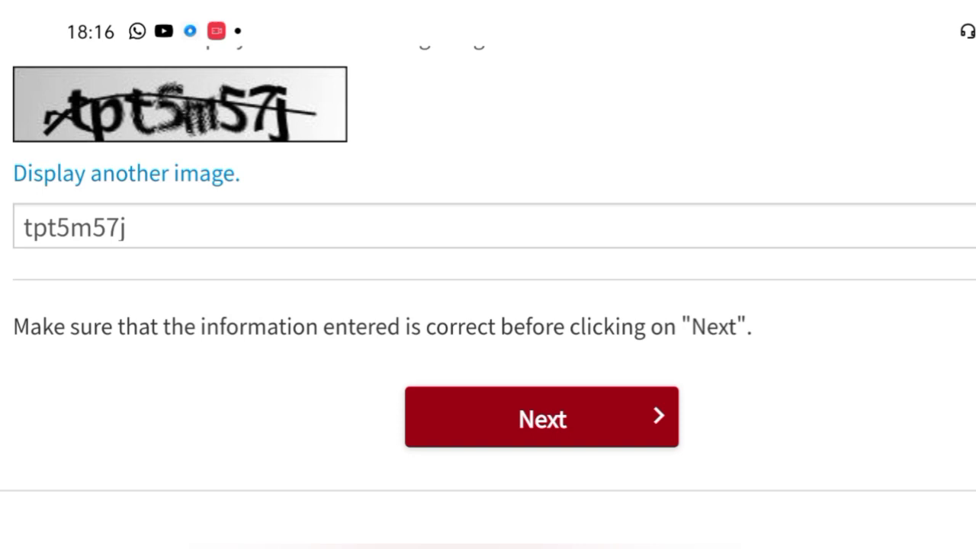
drag(241, 424, 221, 370)
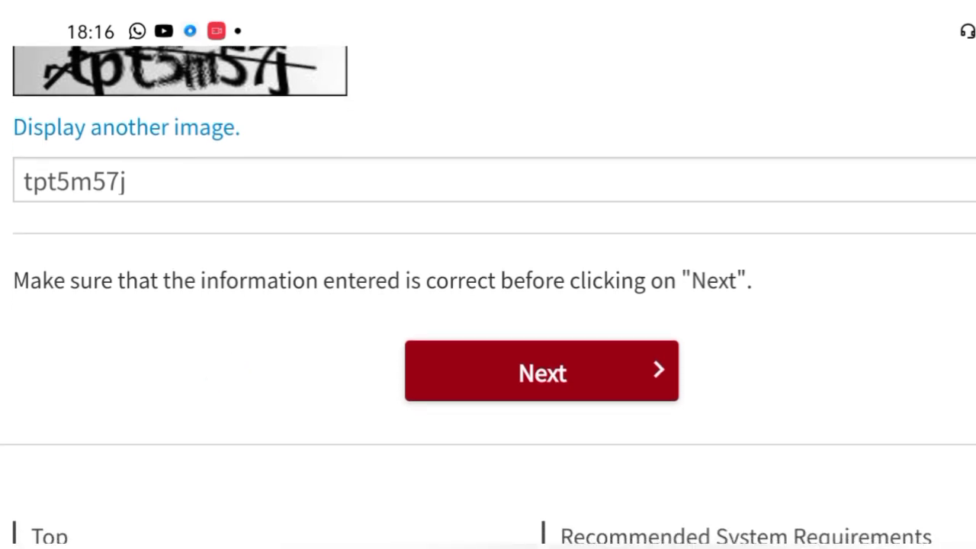
drag(272, 397, 272, 455)
drag(233, 381, 234, 262)
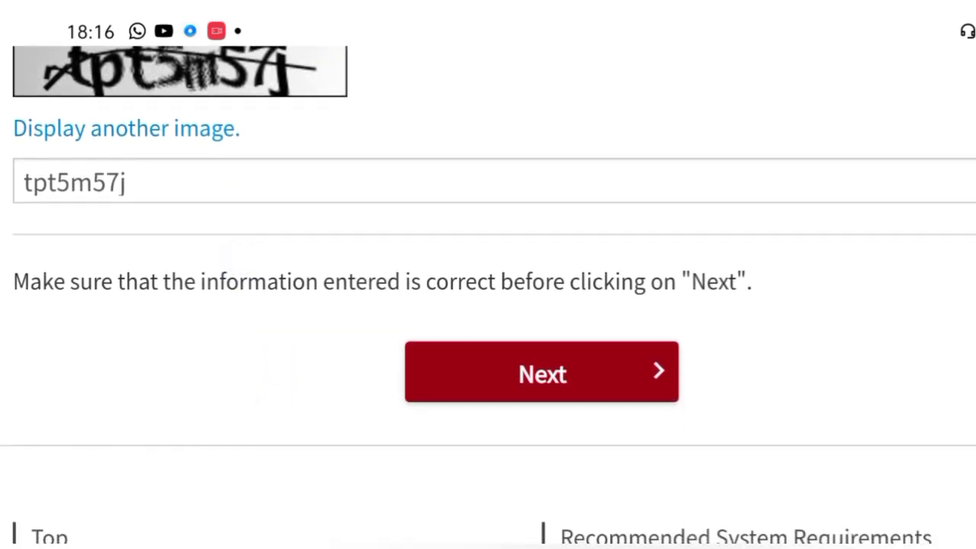
Submit the code and scroll through the passMailComplete confirmation page
click(434, 382)
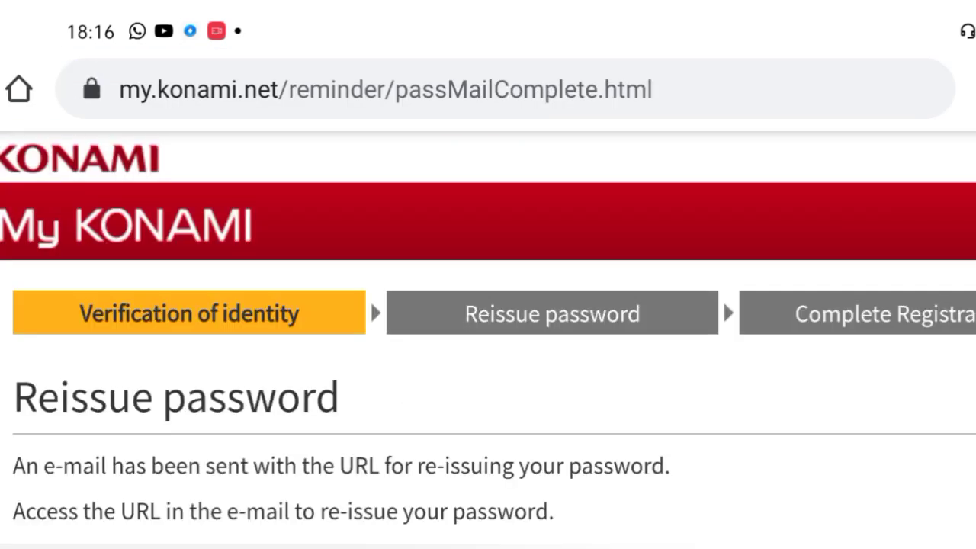
drag(82, 151, 83, 66)
drag(218, 410, 218, 295)
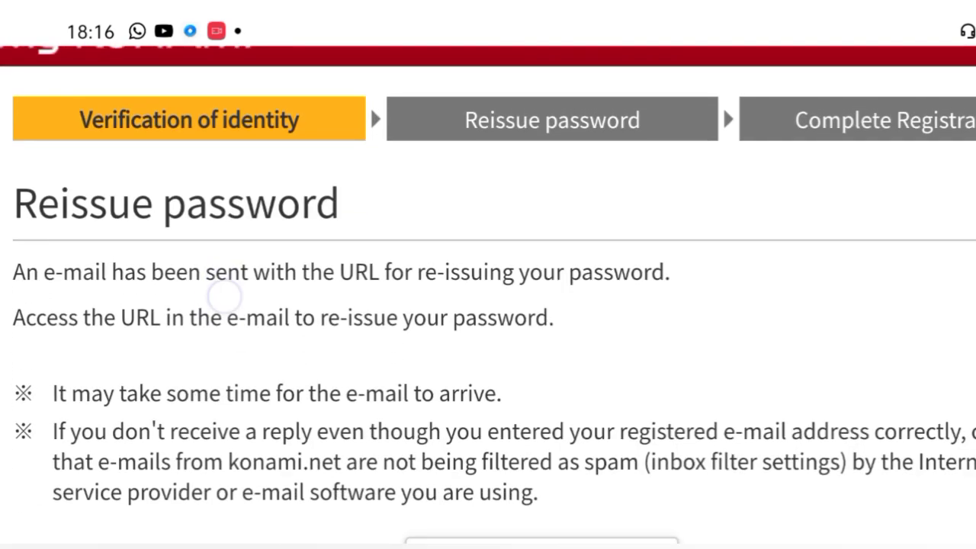
mouse_move(138, 345)
mouse_down()
mouse_move(124, 190)
mouse_move(160, 360)
mouse_up()
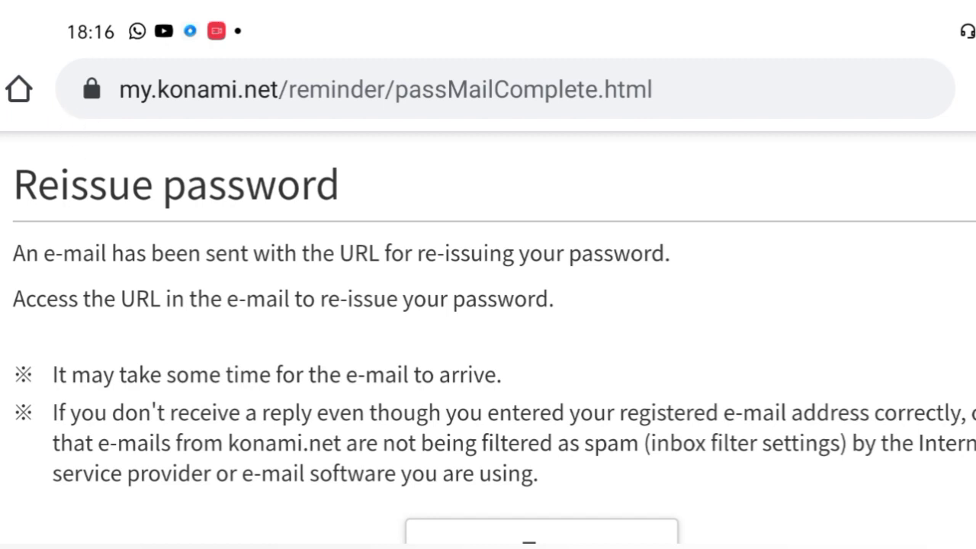
drag(211, 405, 225, 350)
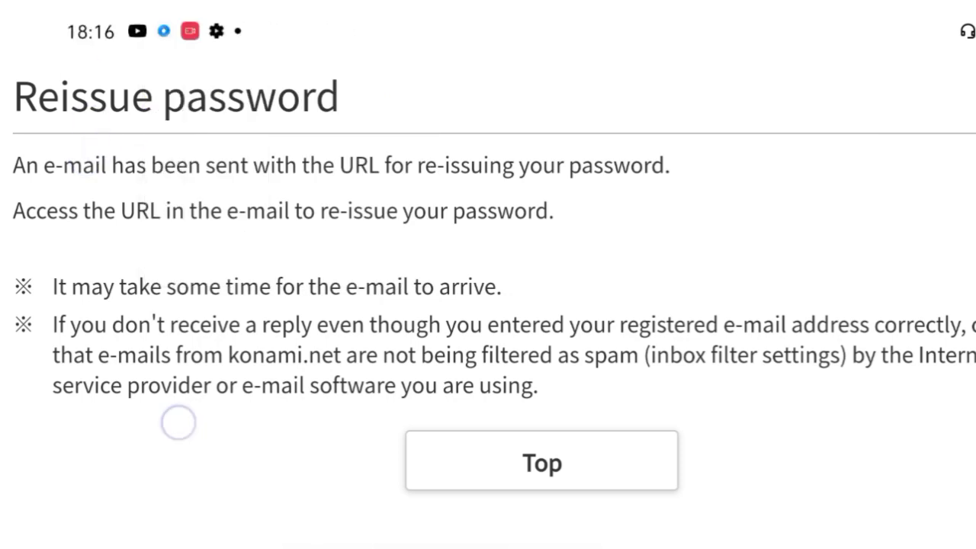
mouse_move(178, 421)
mouse_down()
mouse_move(168, 333)
mouse_move(205, 435)
mouse_up()
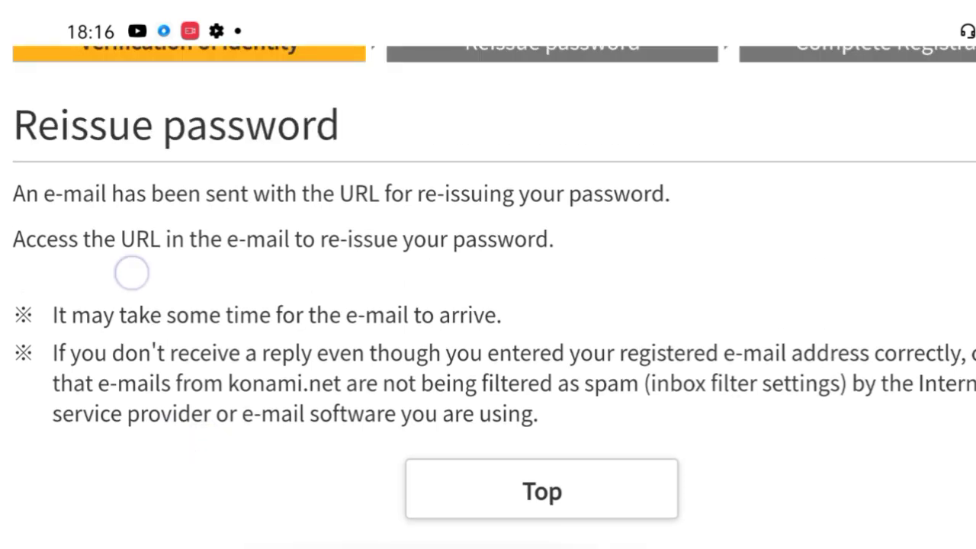
drag(131, 212, 174, 435)
drag(153, 331, 156, 422)
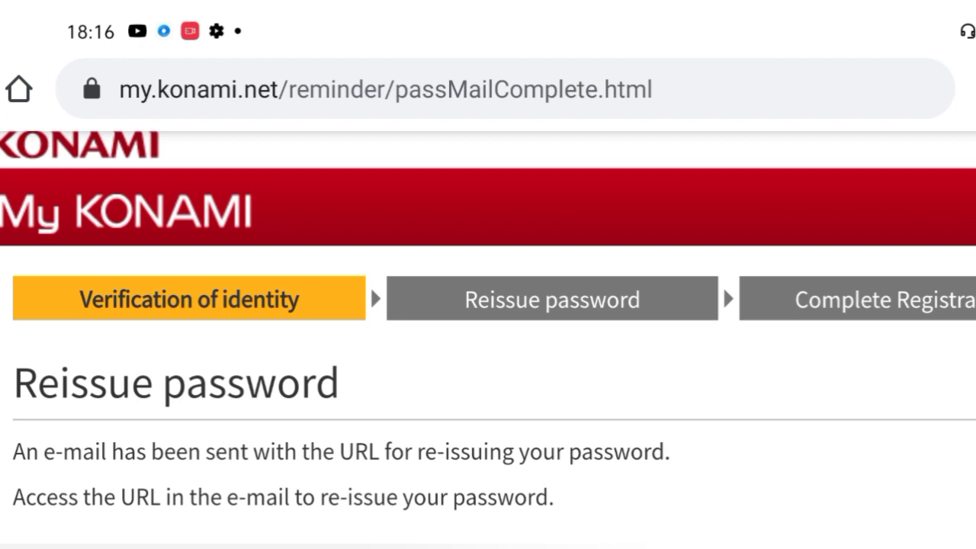
drag(218, 351, 221, 288)
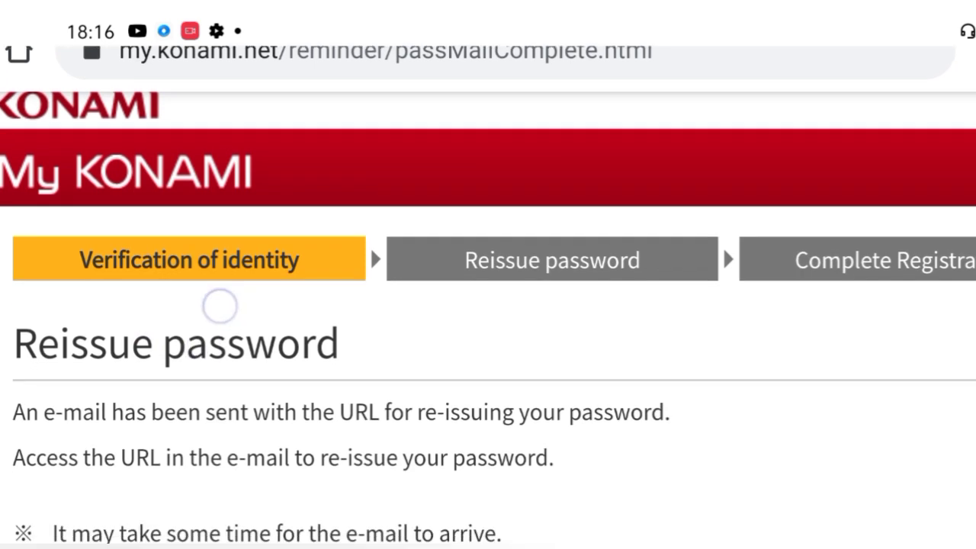
Use the controls at the top of the screen, then scroll to the notes above Top
click(91, 86)
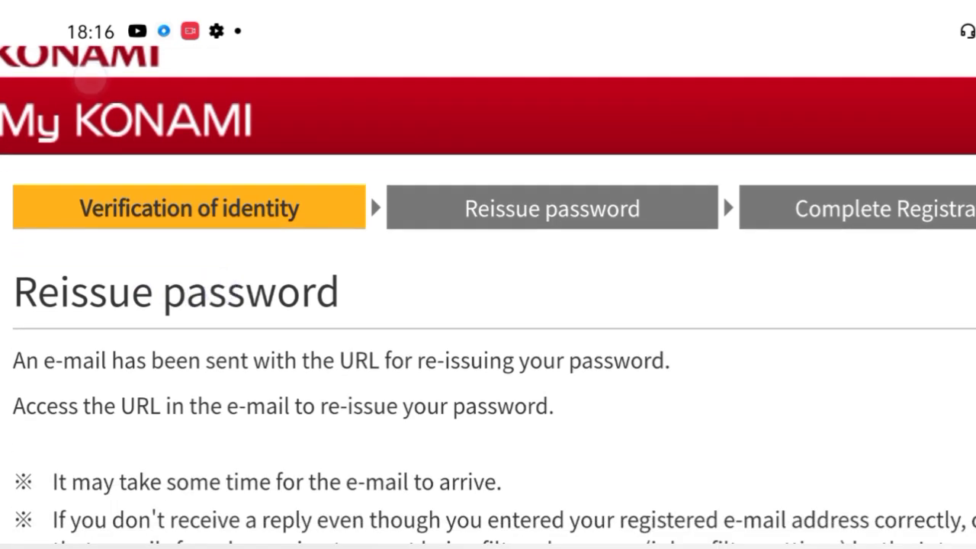
click(77, 125)
drag(161, 368, 144, 233)
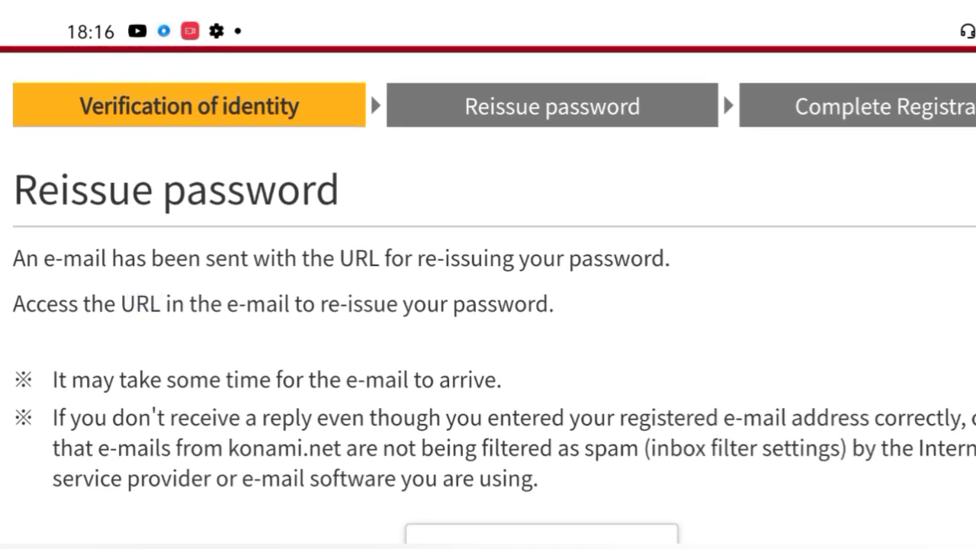
drag(155, 385, 153, 294)
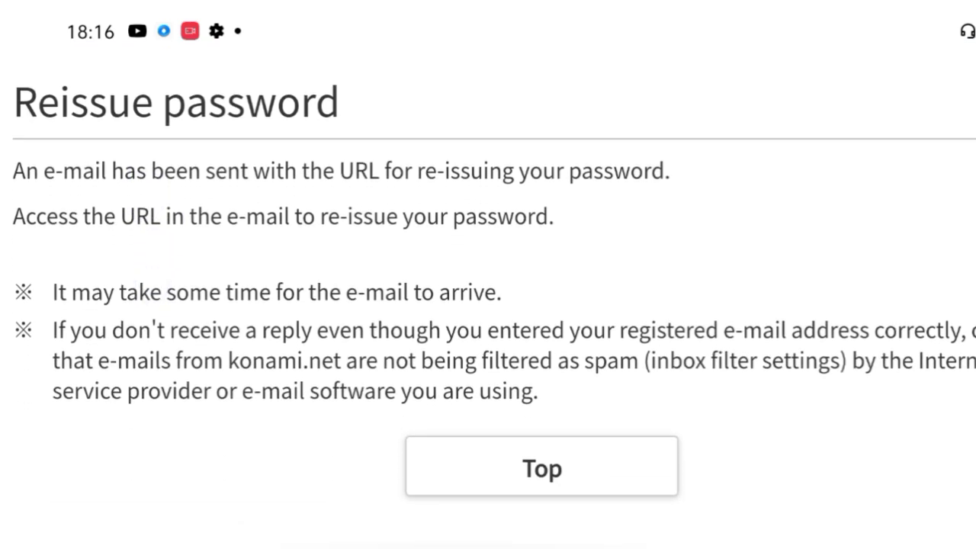
mouse_move(151, 380)
mouse_down()
mouse_move(149, 304)
mouse_move(158, 434)
mouse_up()
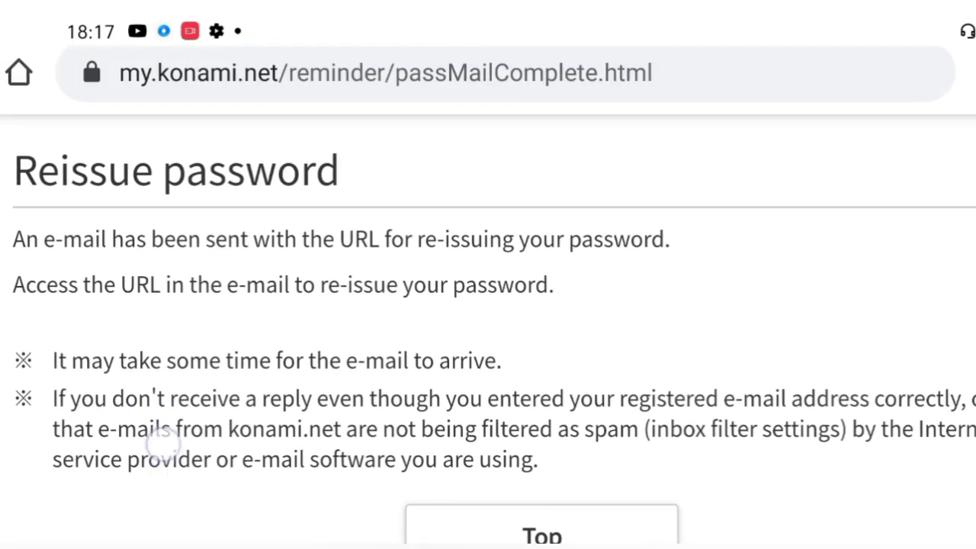
Open the KONAMI ID Reissue password e-mail in Gmail and scroll to its 24-hour link
drag(172, 223, 177, 408)
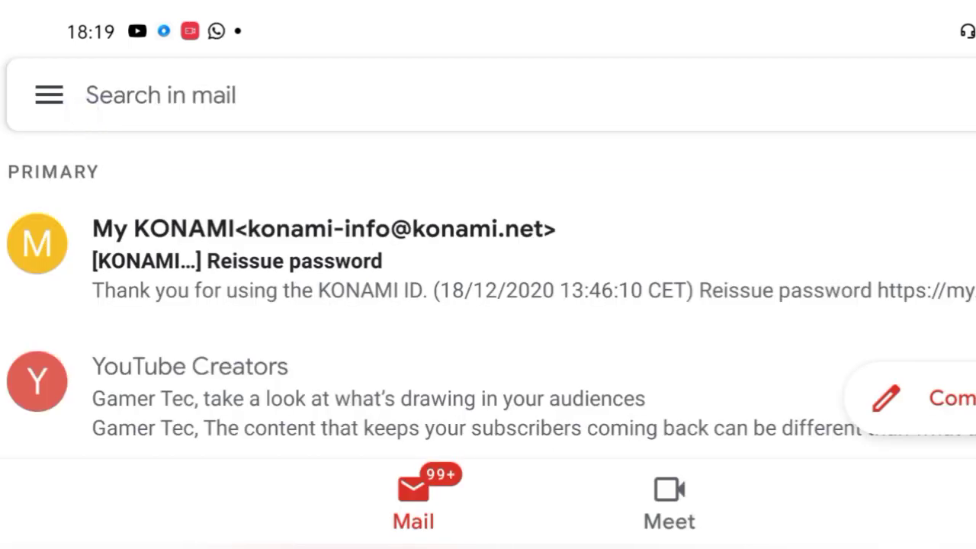
drag(226, 455, 229, 436)
click(199, 239)
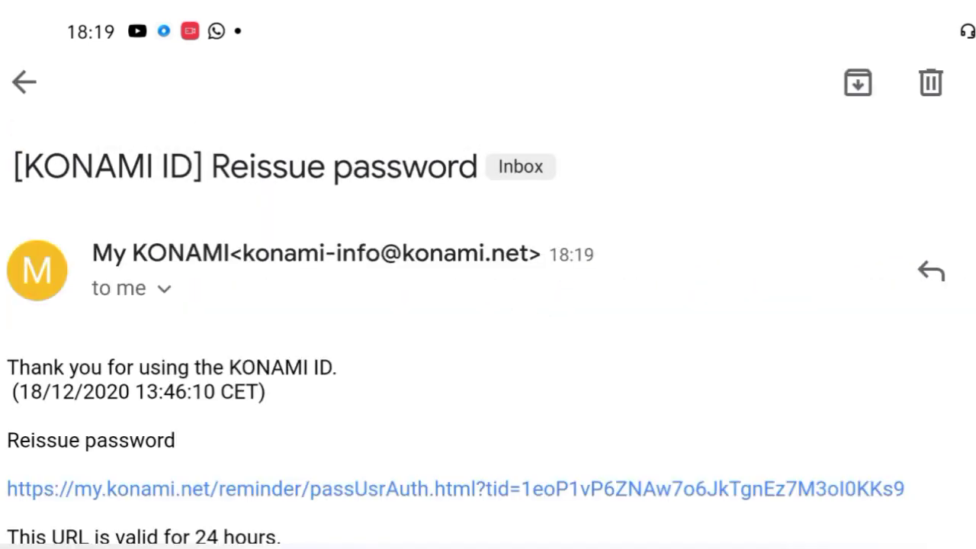
scroll(130, 305, down, 3)
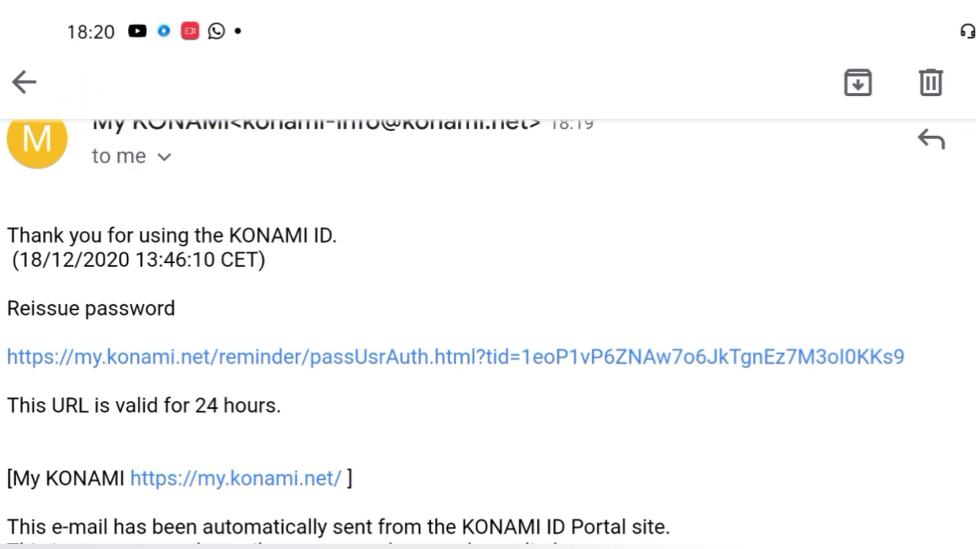
scroll(138, 308, down, 2)
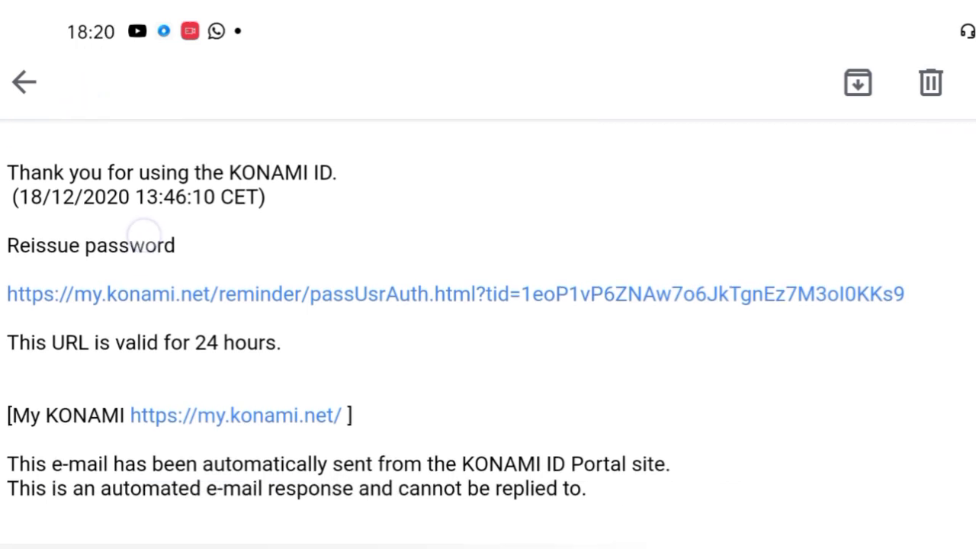
Open the Reissue password form from the e-mail link and scroll down it
click(176, 294)
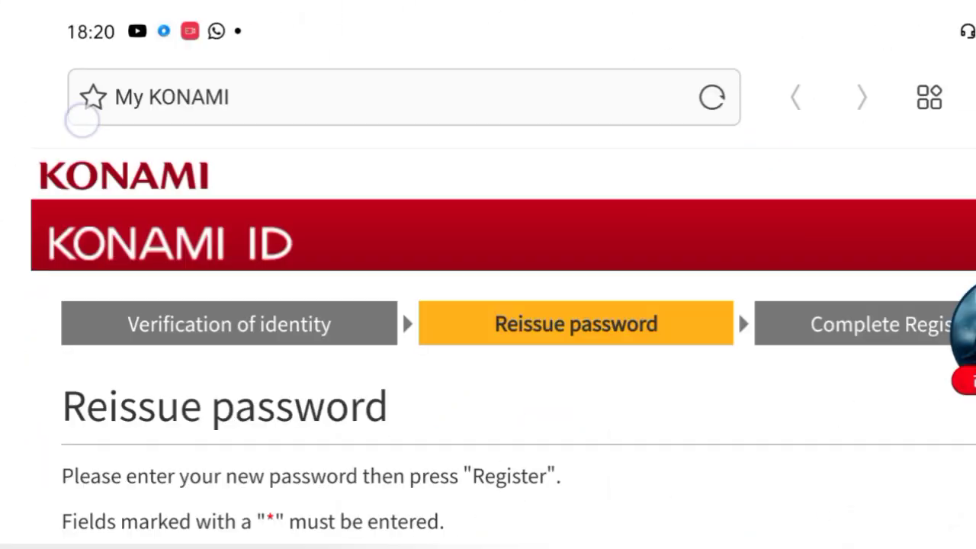
scroll(196, 374, down, 4)
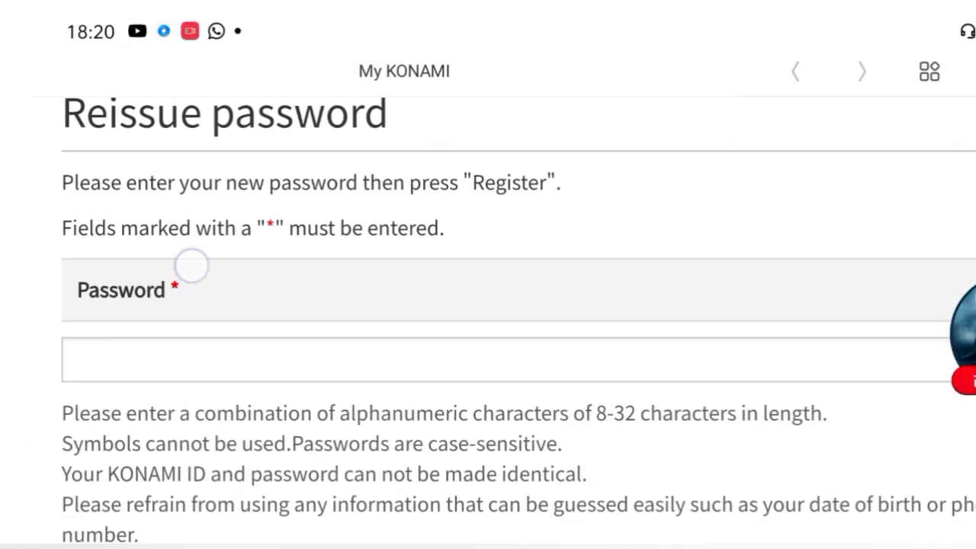
scroll(191, 266, up, 4)
scroll(179, 247, down, 5)
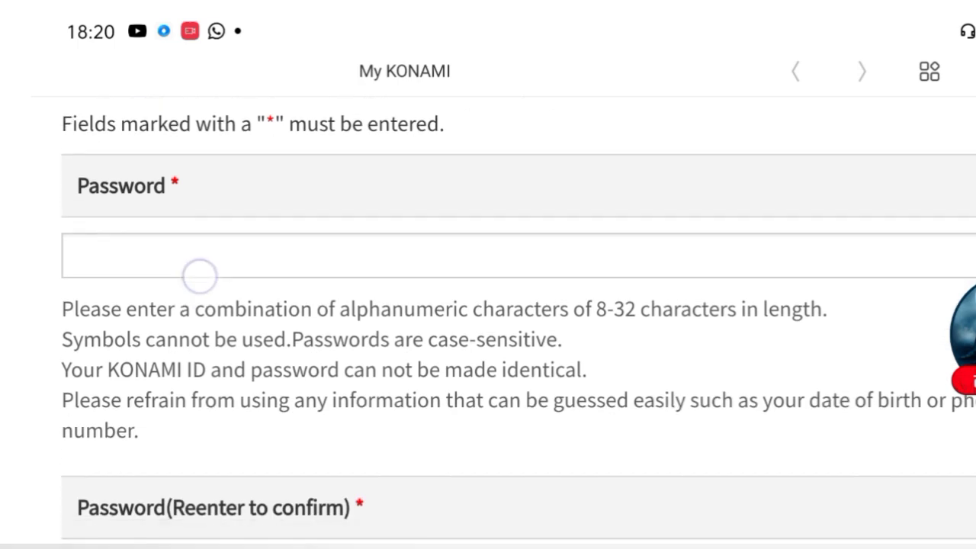
scroll(200, 275, down, 1)
scroll(170, 224, down, 3)
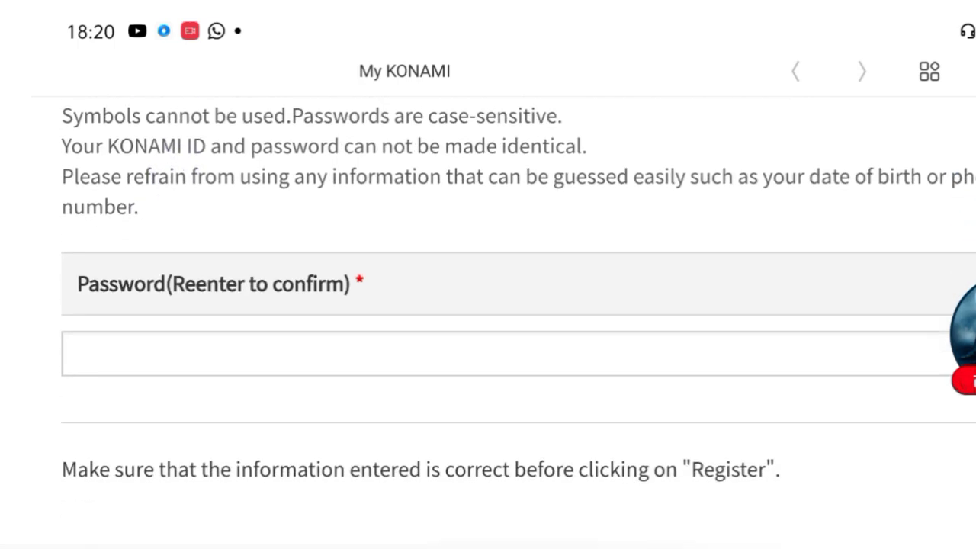
scroll(166, 238, up, 3)
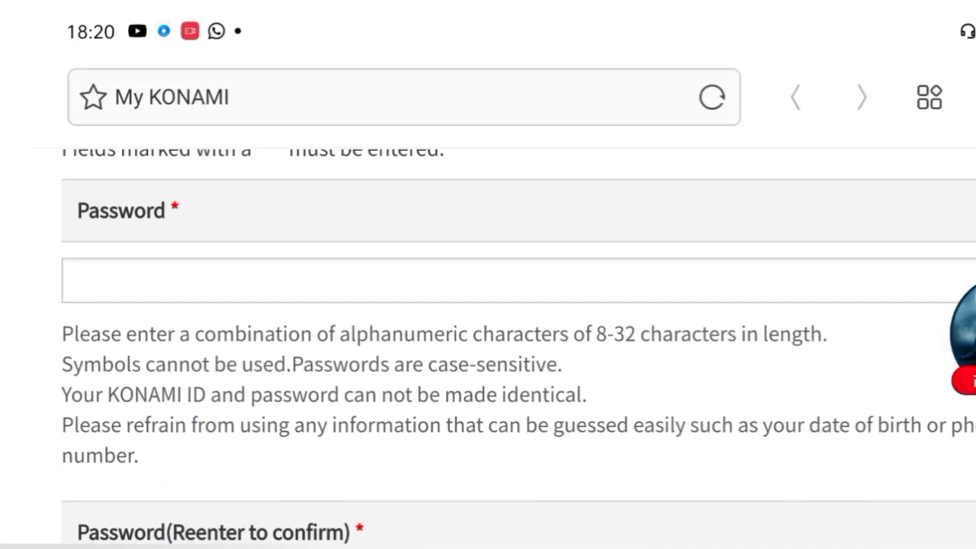
scroll(164, 323, down, 1)
scroll(163, 246, down, 2)
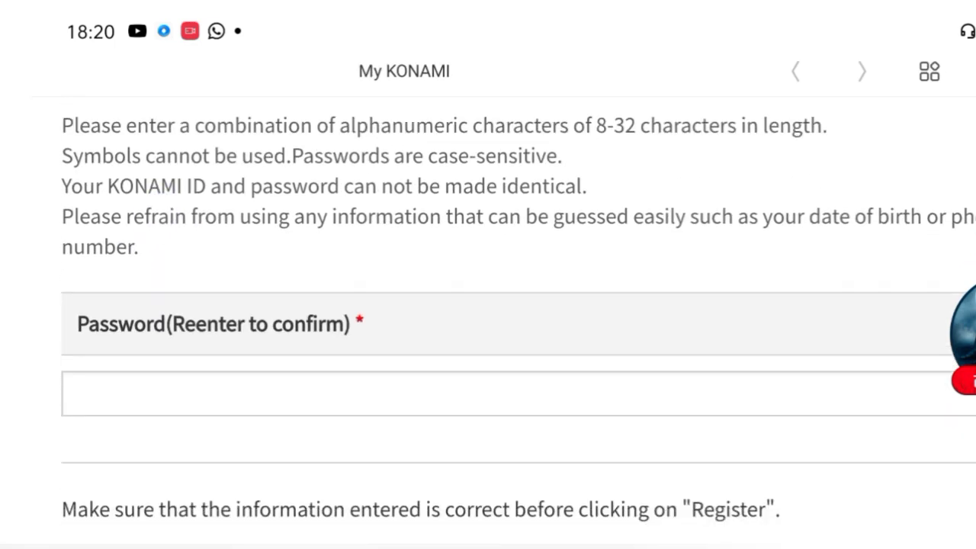
scroll(170, 305, down, 2)
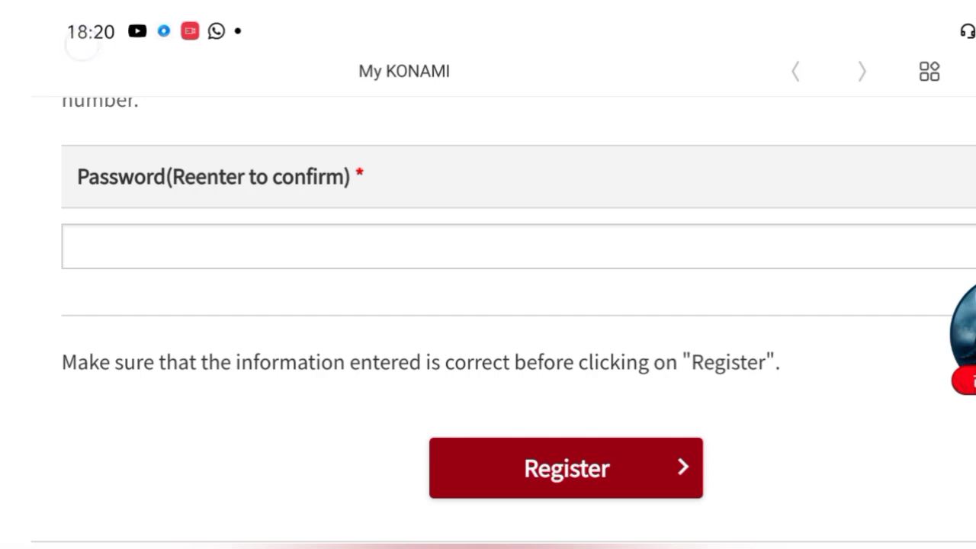
Review the new-password and confirmation fields and the Register button
drag(87, 60, 87, 118)
scroll(227, 392, up, 2)
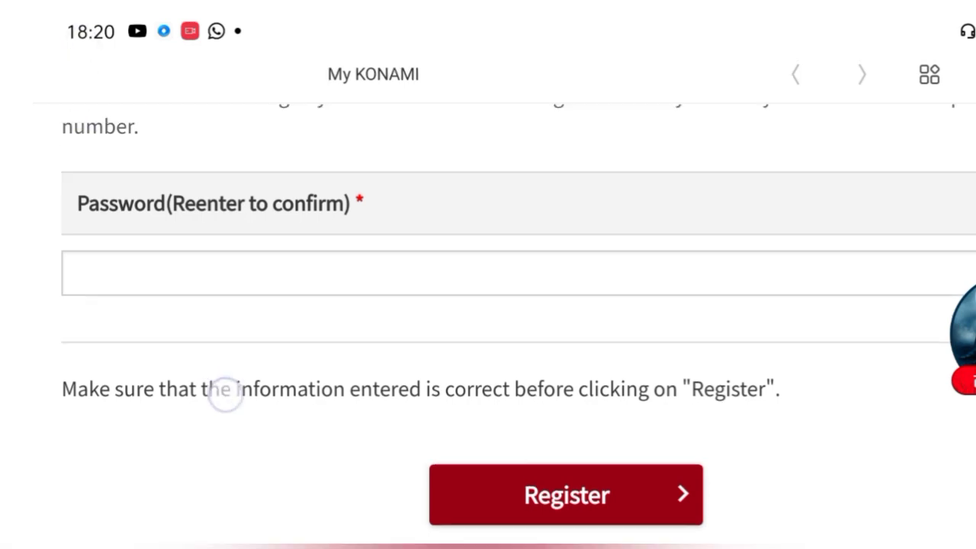
scroll(211, 403, up, 2)
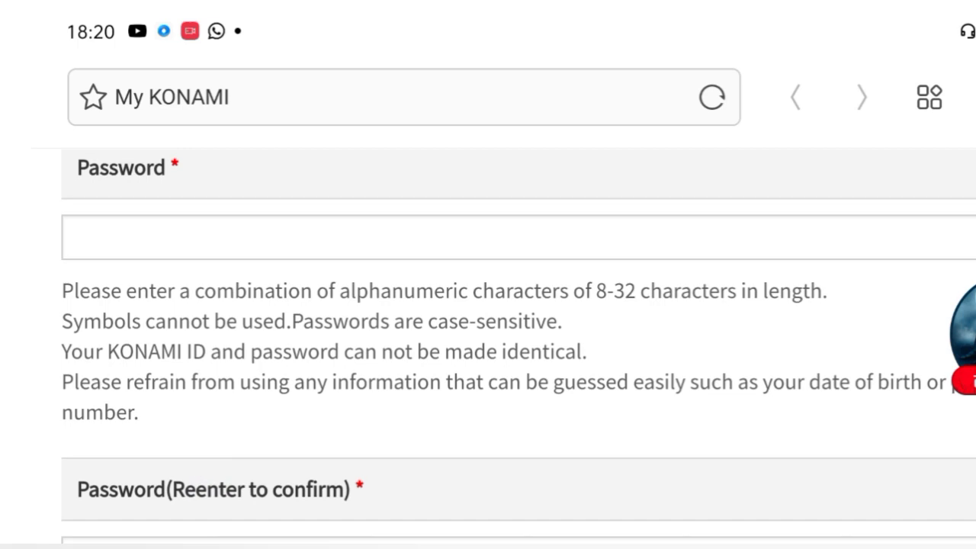
scroll(213, 301, up, 2)
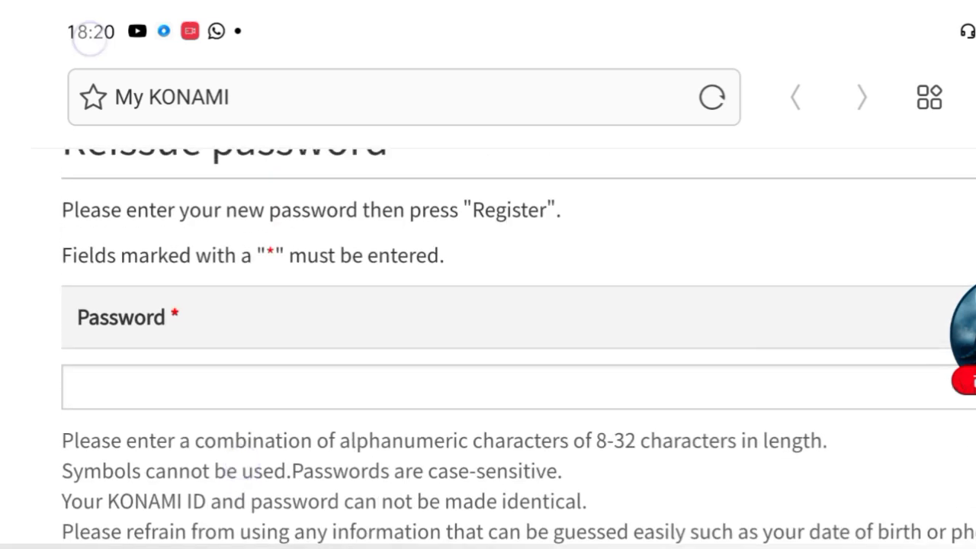
scroll(195, 339, up, 2)
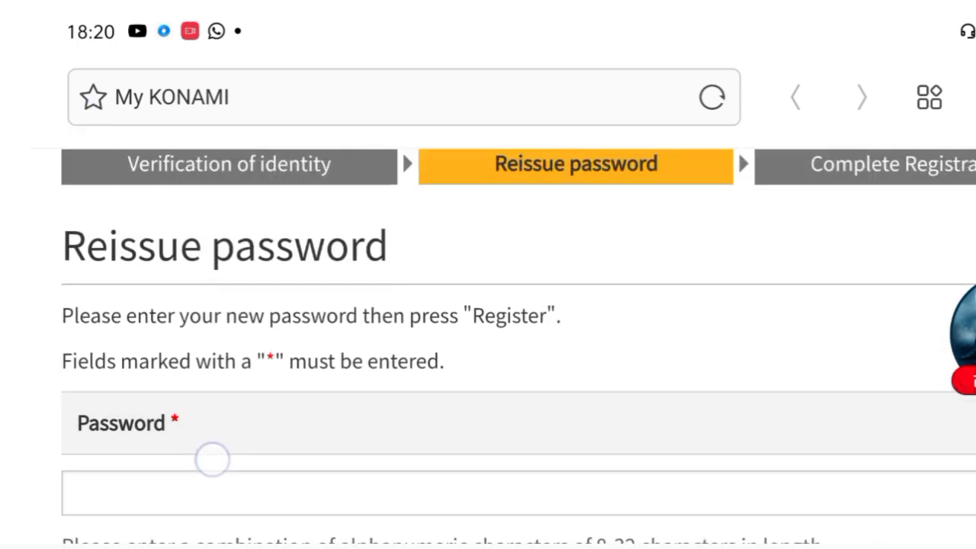
scroll(251, 266, down, 2)
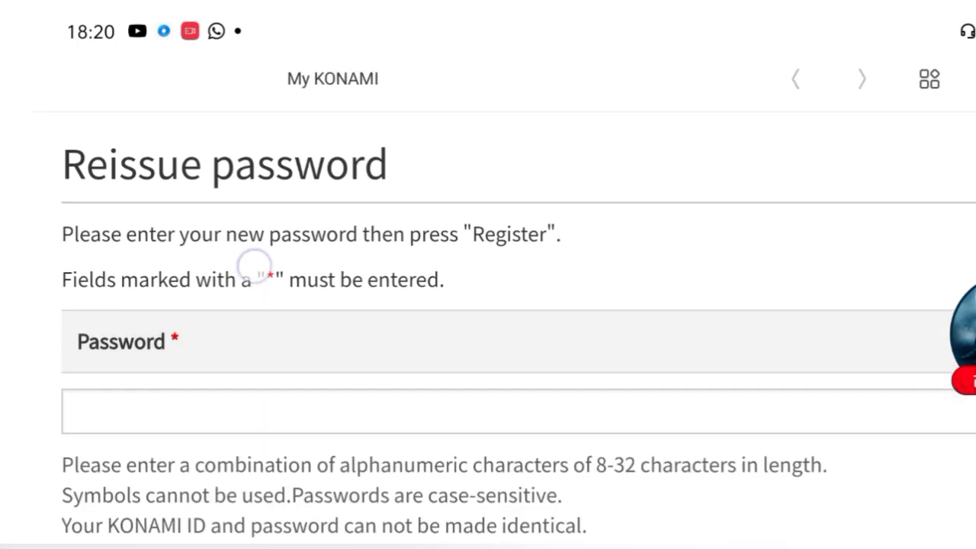
scroll(212, 382, down, 2)
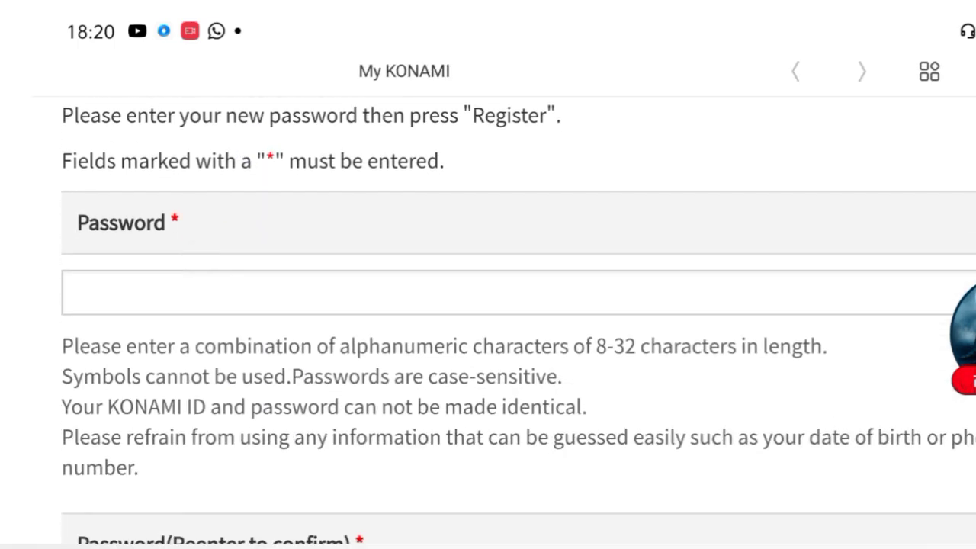
scroll(148, 192, down, 2)
scroll(187, 322, down, 2)
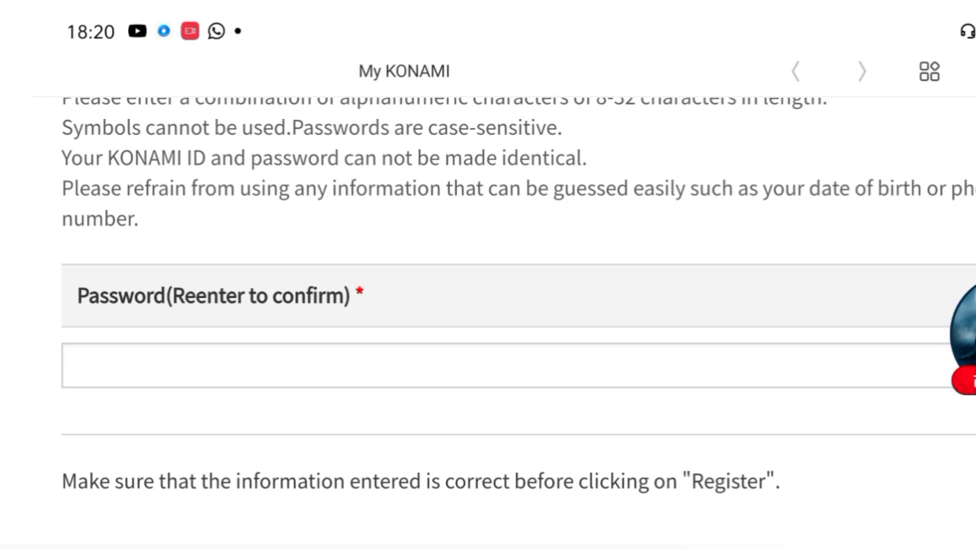
scroll(238, 284, up, 2)
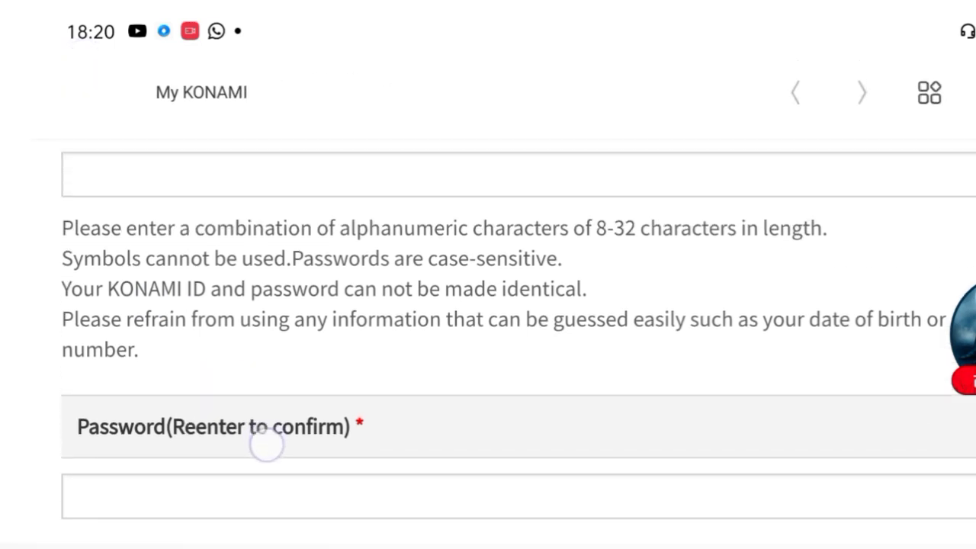
scroll(266, 447, up, 2)
scroll(207, 420, up, 3)
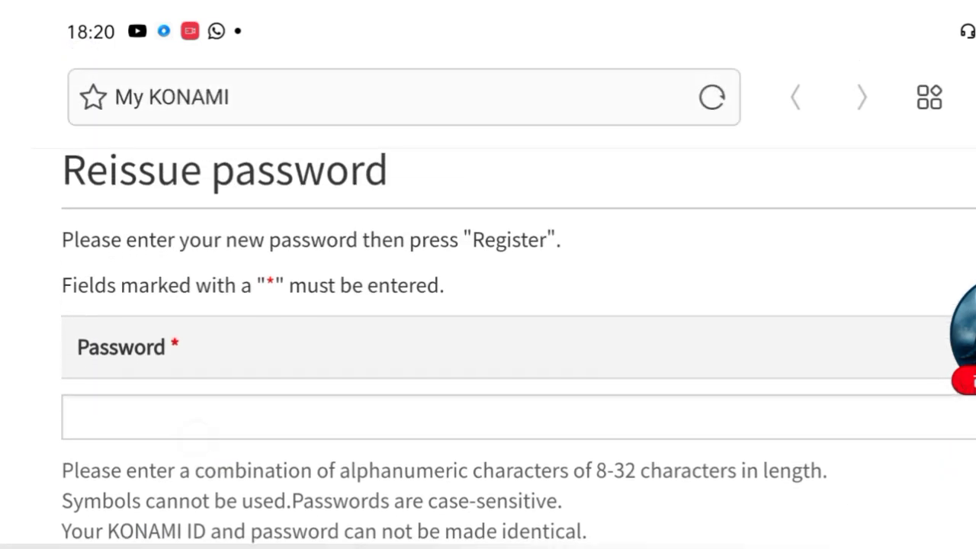
scroll(195, 431, down, 2)
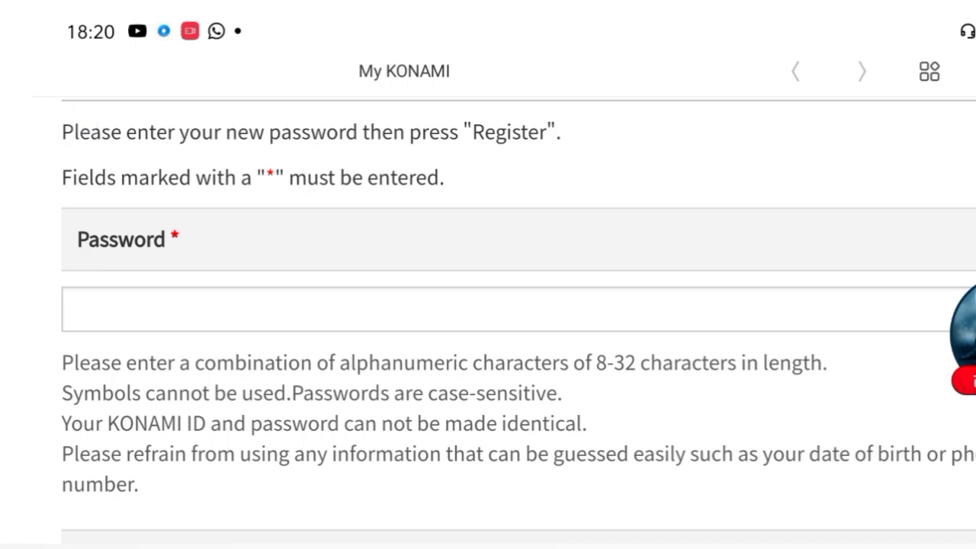
scroll(186, 218, down, 3)
scroll(159, 227, down, 3)
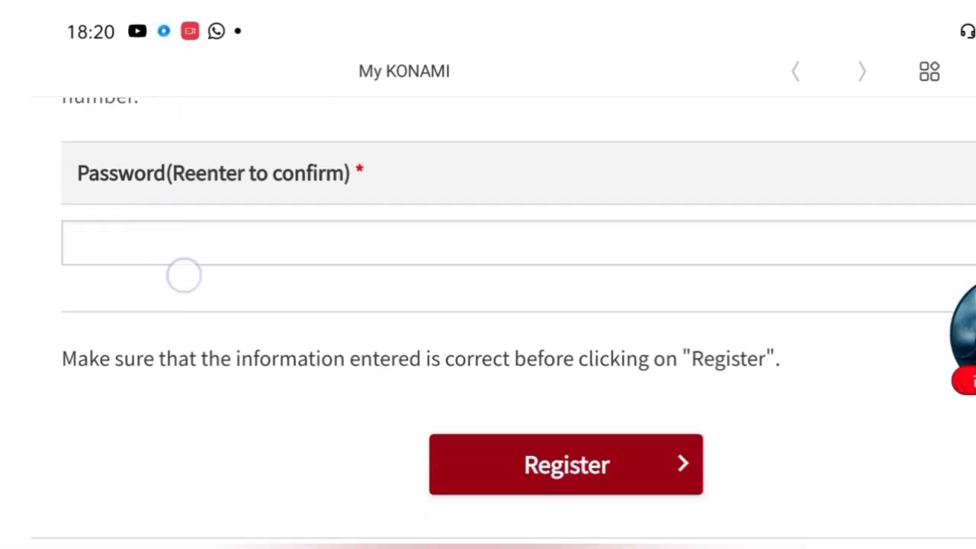
scroll(184, 276, up, 3)
scroll(251, 491, up, 3)
scroll(197, 496, down, 3)
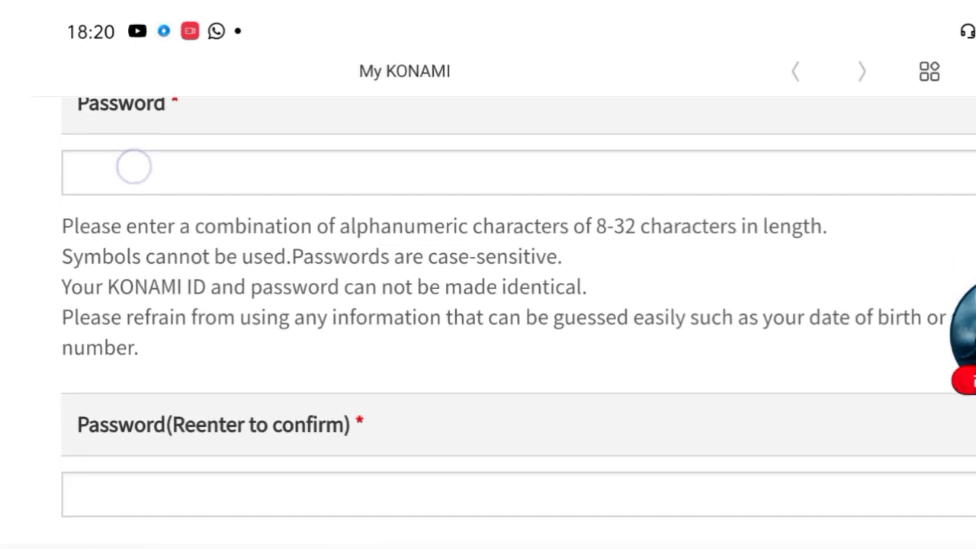
scroll(257, 375, down, 1)
scroll(257, 375, down, 4)
scroll(234, 252, down, 2)
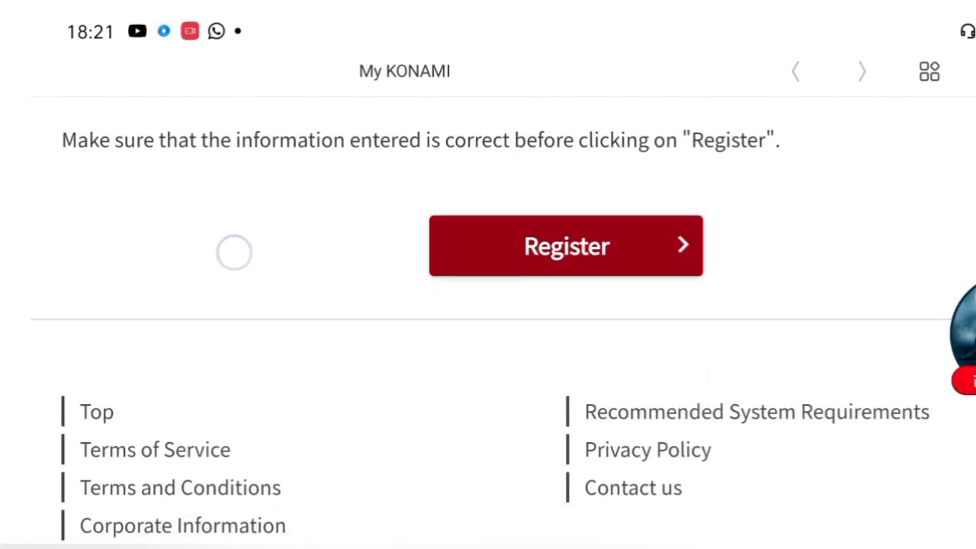
scroll(235, 252, down, 2)
scroll(240, 359, up, 3)
scroll(238, 409, up, 1)
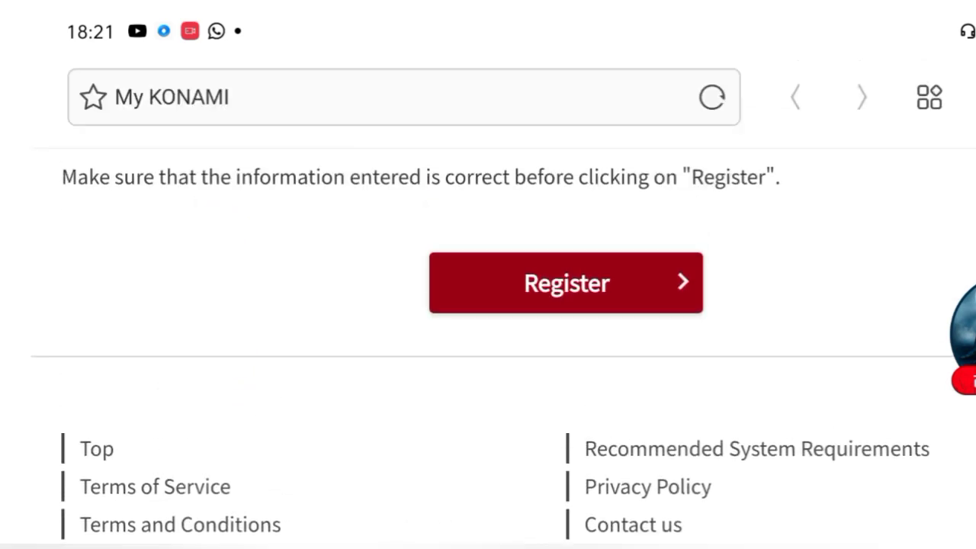